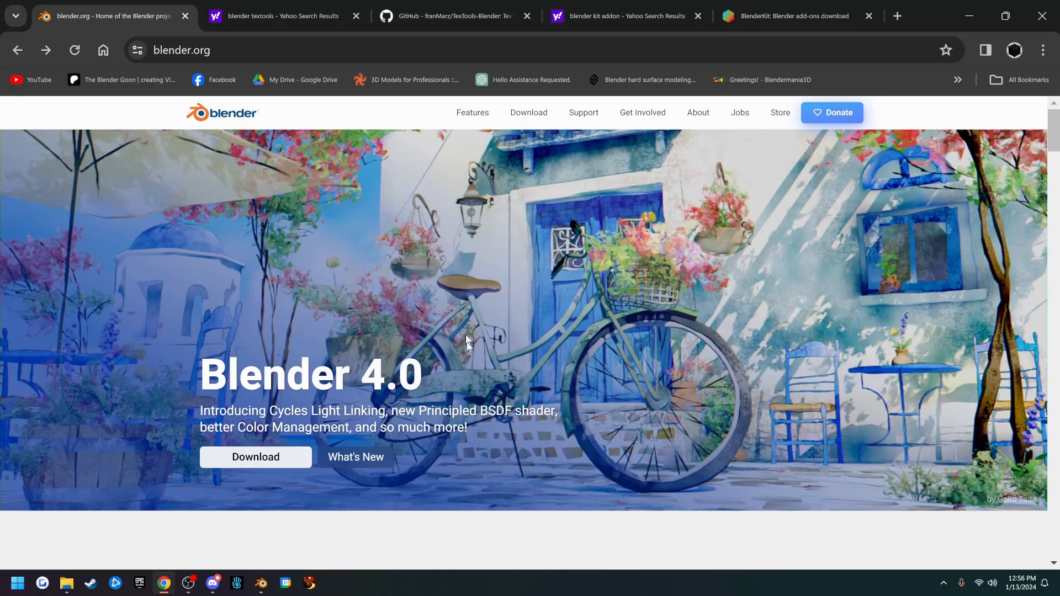
# - Download the Blender 4.0.2 Windows installer from blender.org and launch it from Chrome
pyautogui.click(534, 114)
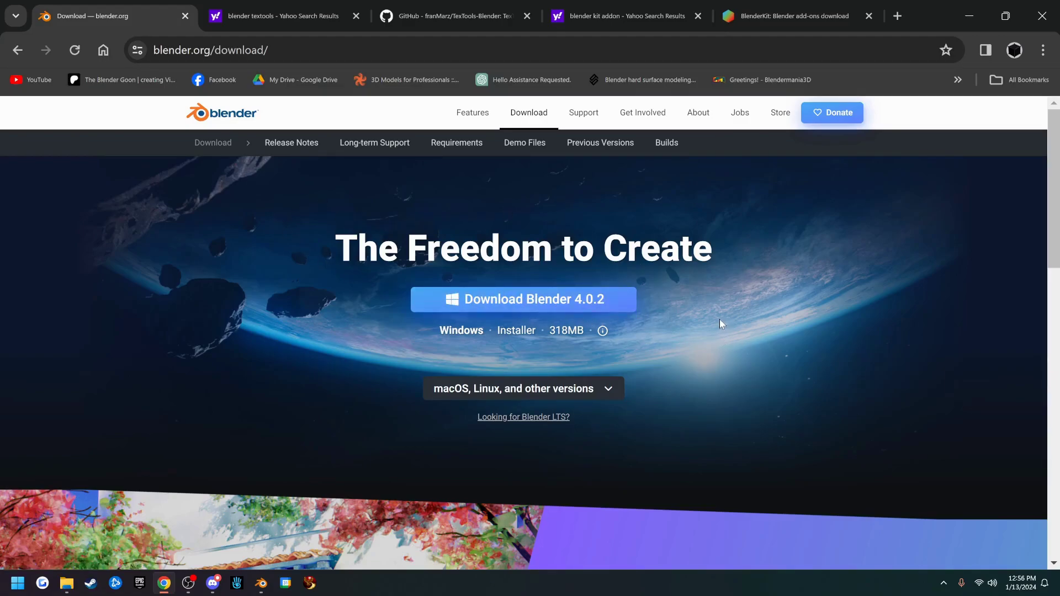
pyautogui.click(575, 312)
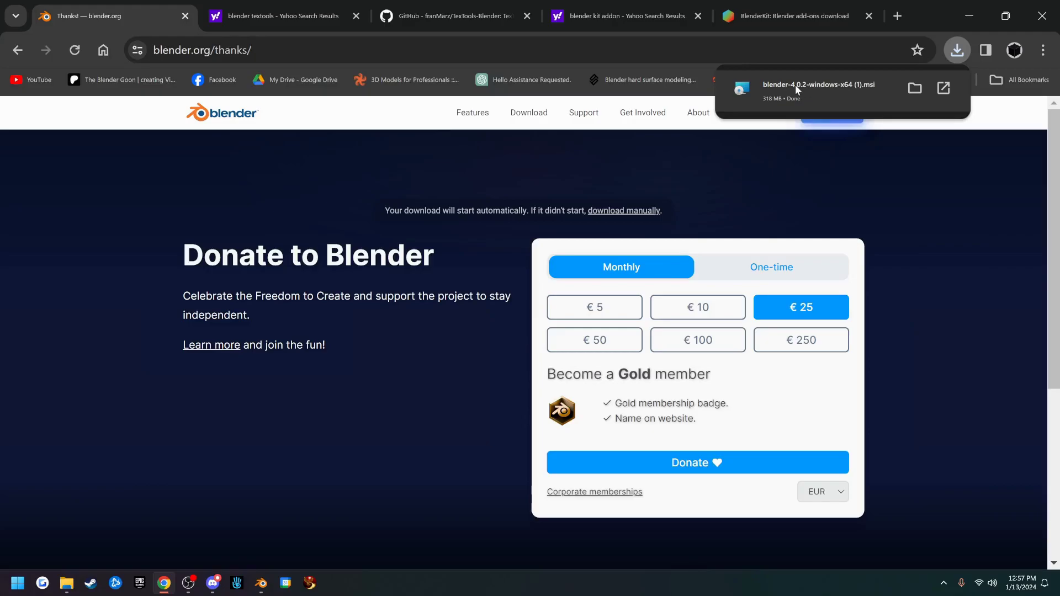
pyautogui.click(800, 86)
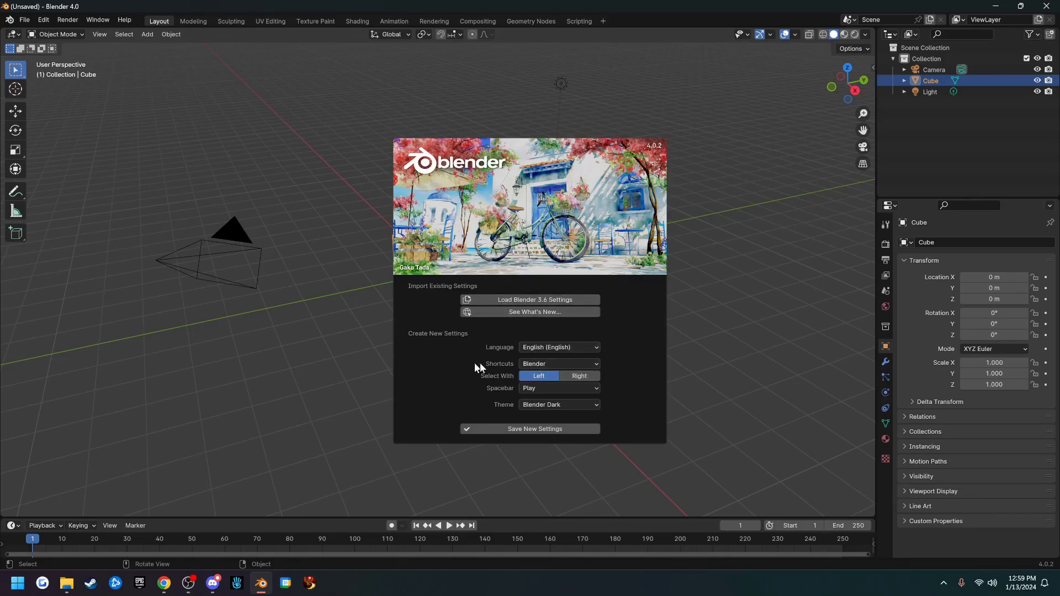
# - In Quick Setup, set the Spacebar action to Search, choose a theme, and save new settings
pyautogui.click(580, 363)
pyautogui.click(544, 387)
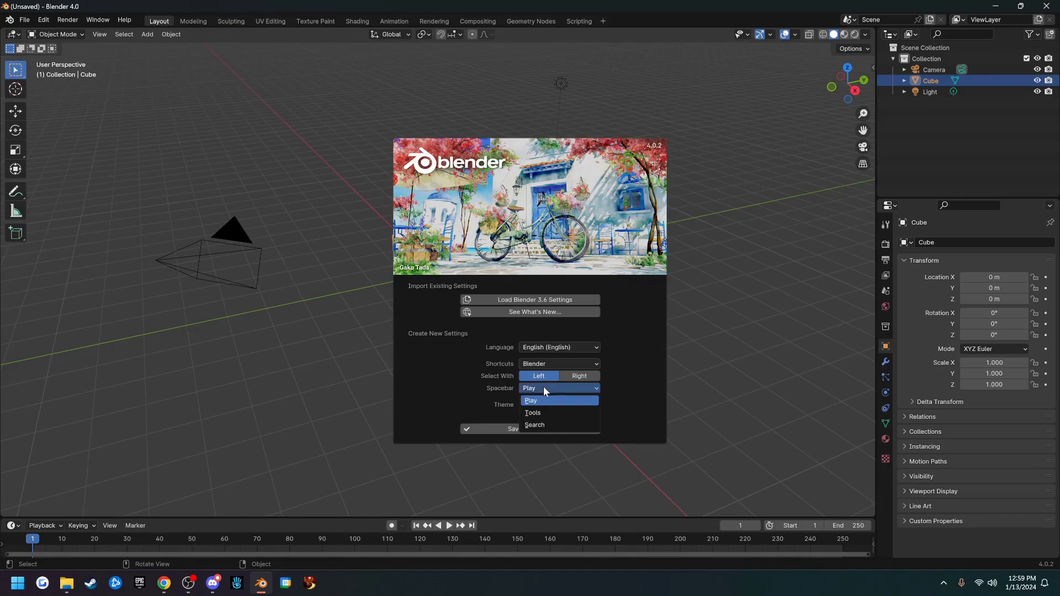
pyautogui.click(542, 423)
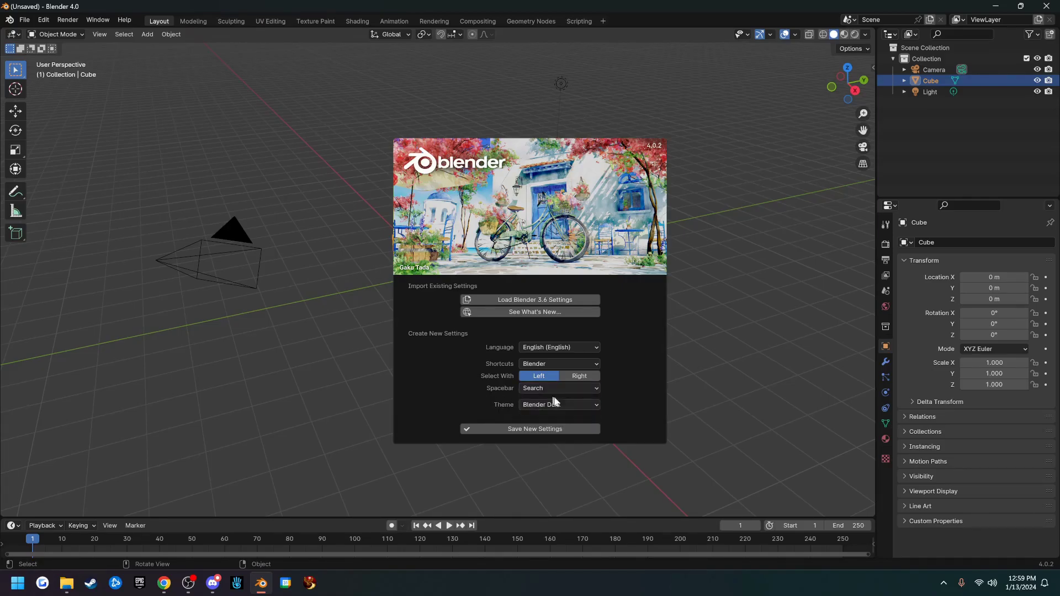
pyautogui.click(571, 403)
pyautogui.click(525, 428)
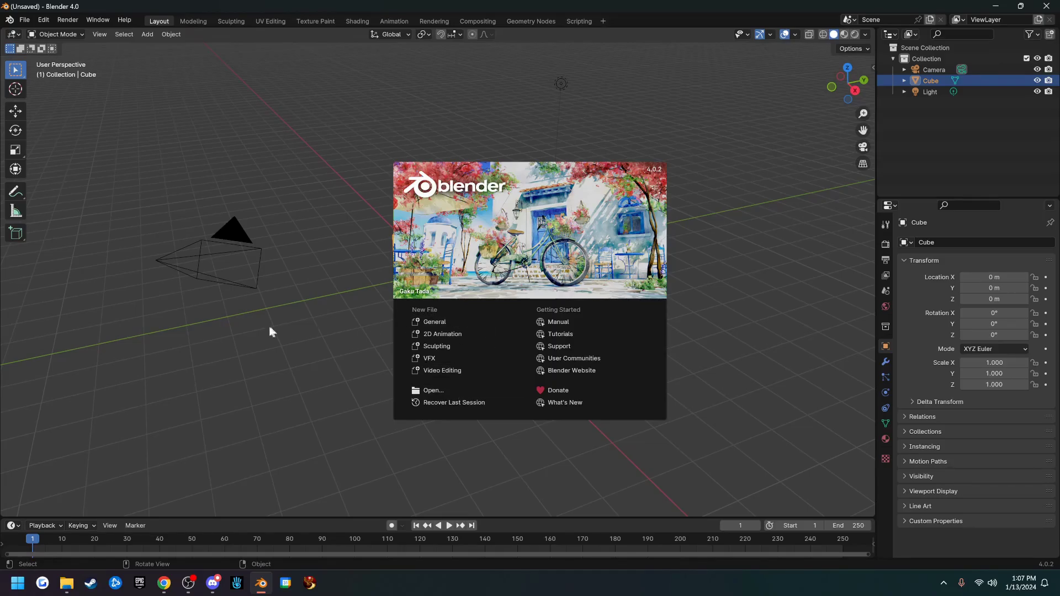
# - Dismiss the splash screen and orbit around the default cube, camera and light
pyautogui.click(317, 306)
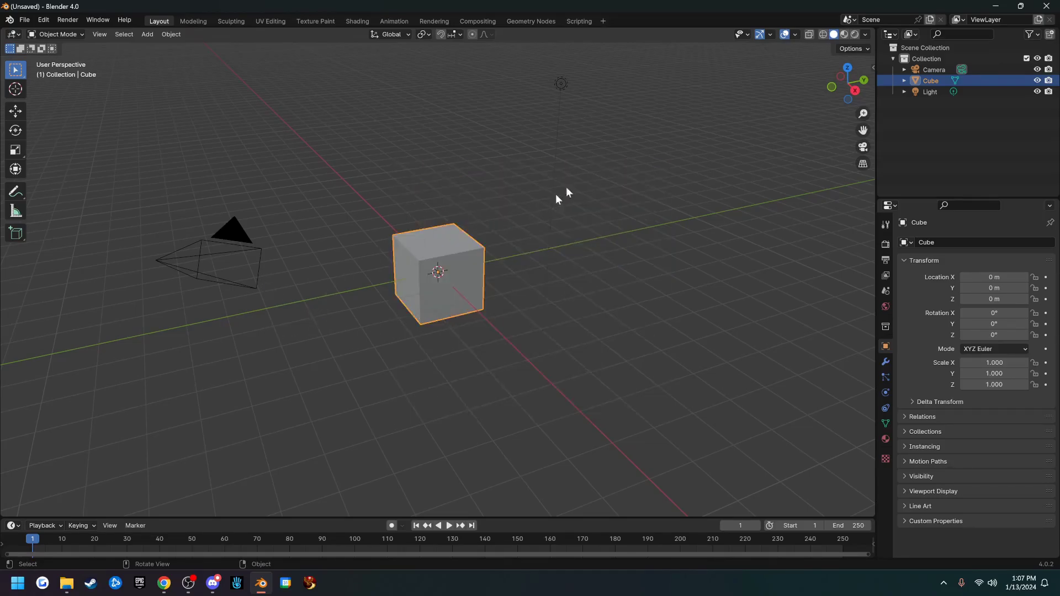
pyautogui.moveTo(563, 208); pyautogui.dragTo(521, 226, button='middle')
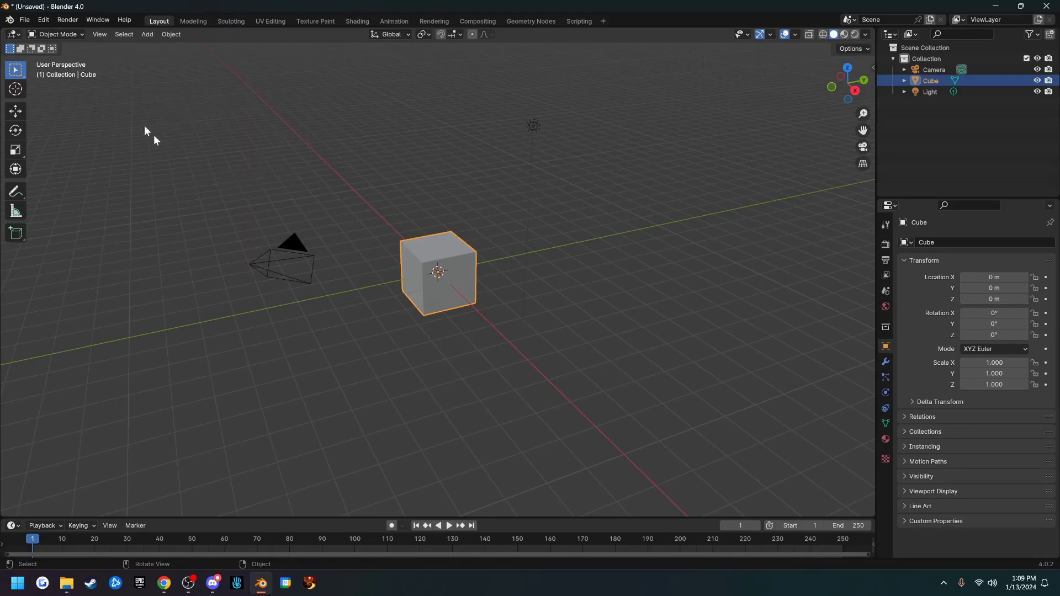
# - Open Edit > Preferences, reposition the window, and raise Resolution Scale from 1.00 to 1.30
pyautogui.click(43, 20)
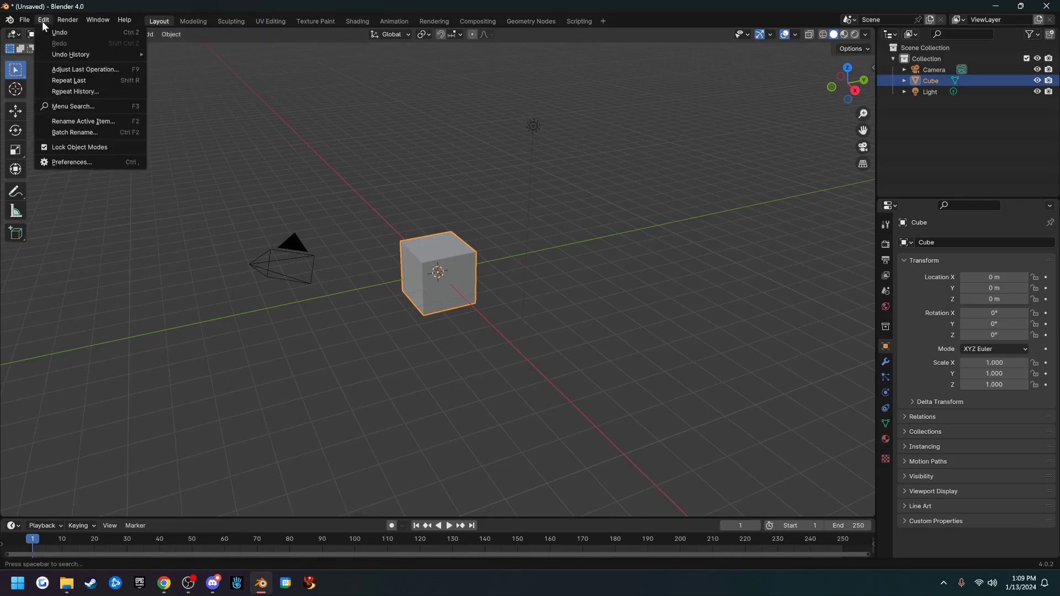
pyautogui.click(81, 162)
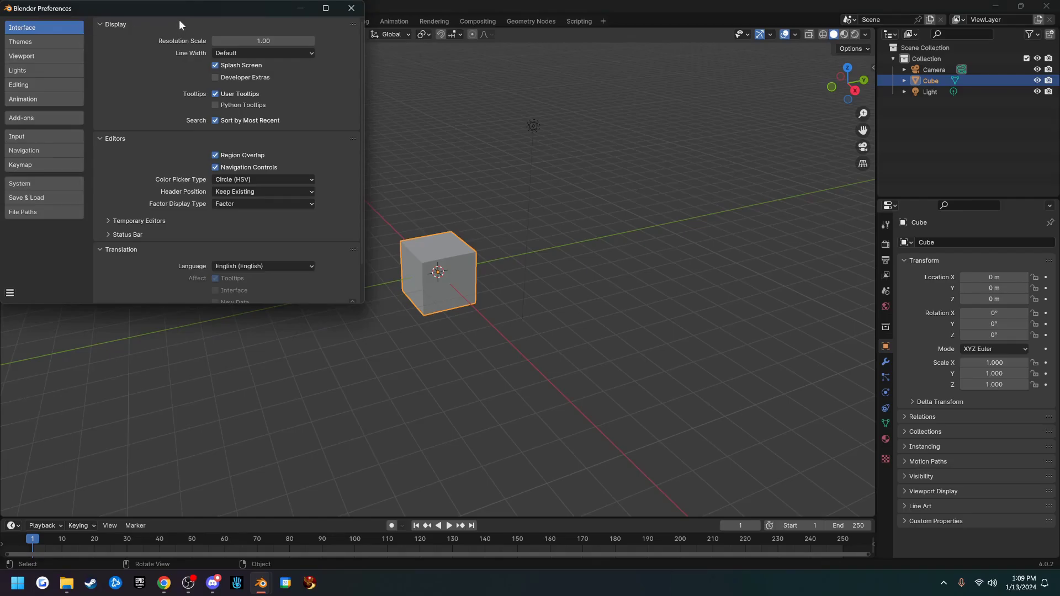
pyautogui.moveTo(180, 24); pyautogui.dragTo(285, 72)
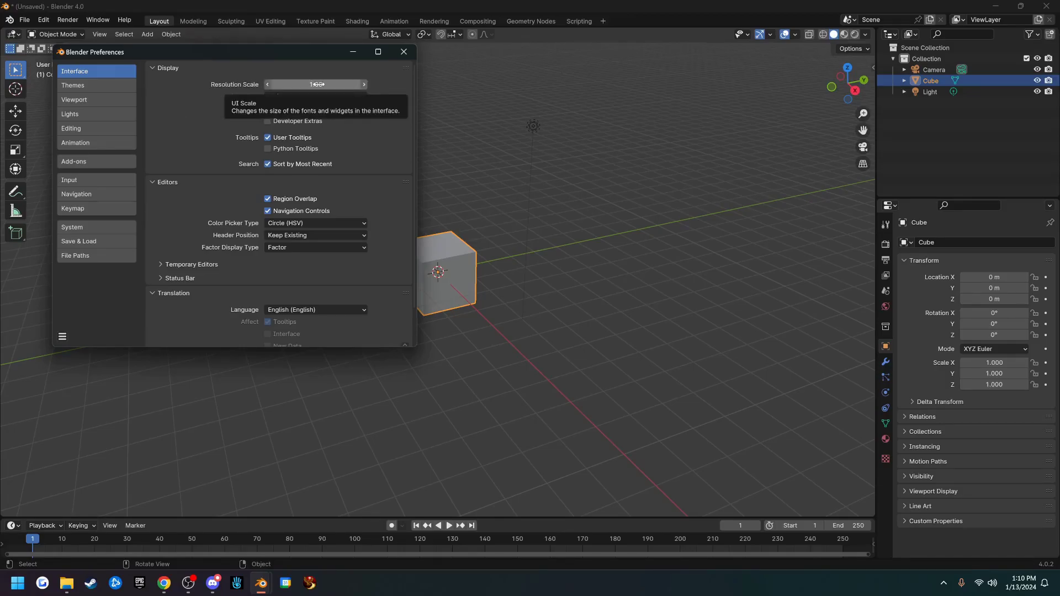
pyautogui.moveTo(317, 84); pyautogui.dragTo(299, 104)
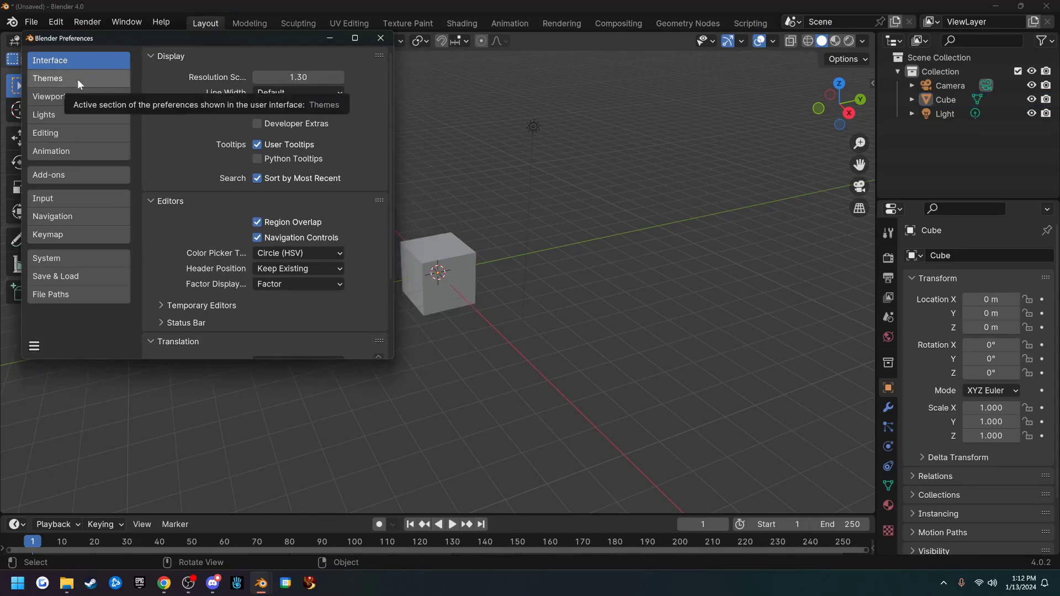
# - Open the Themes section and expand the 3D Viewport colours down to its size settings
pyautogui.click(77, 79)
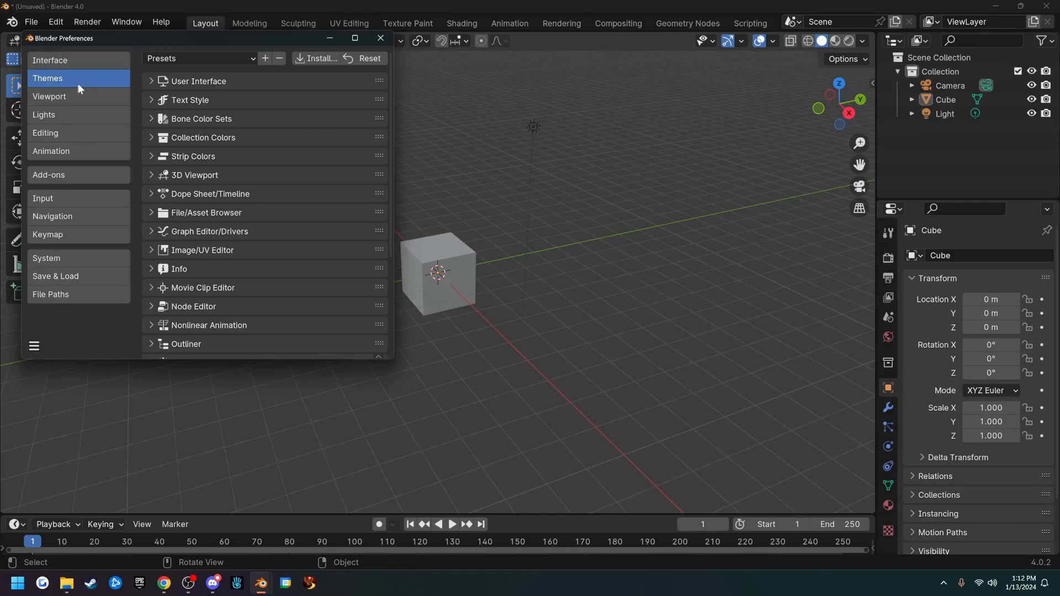
pyautogui.click(153, 175)
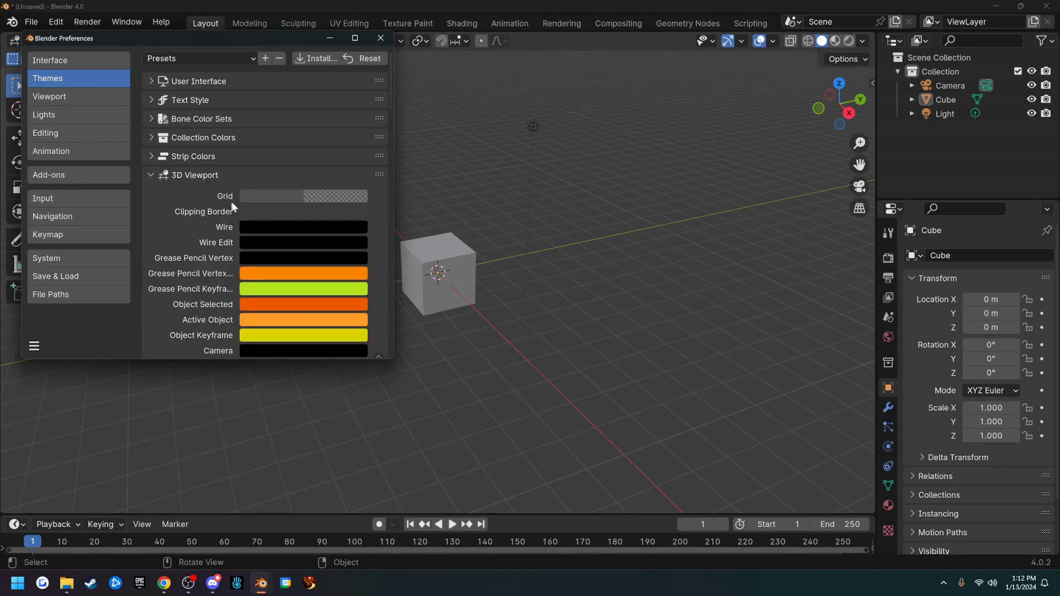
pyautogui.scroll(-10, 199, 260)
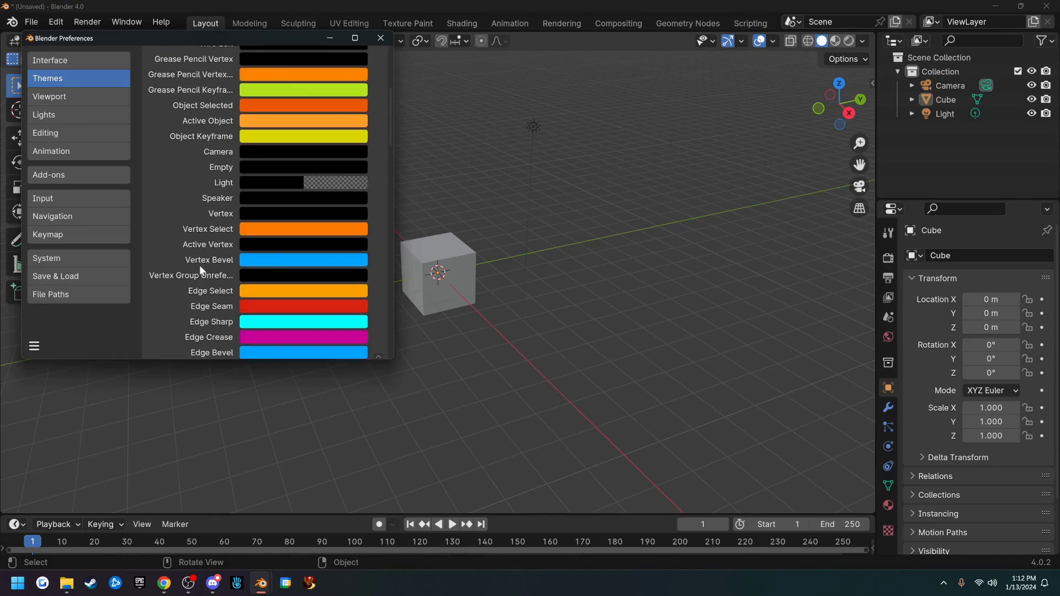
pyautogui.scroll(-20, 200, 251)
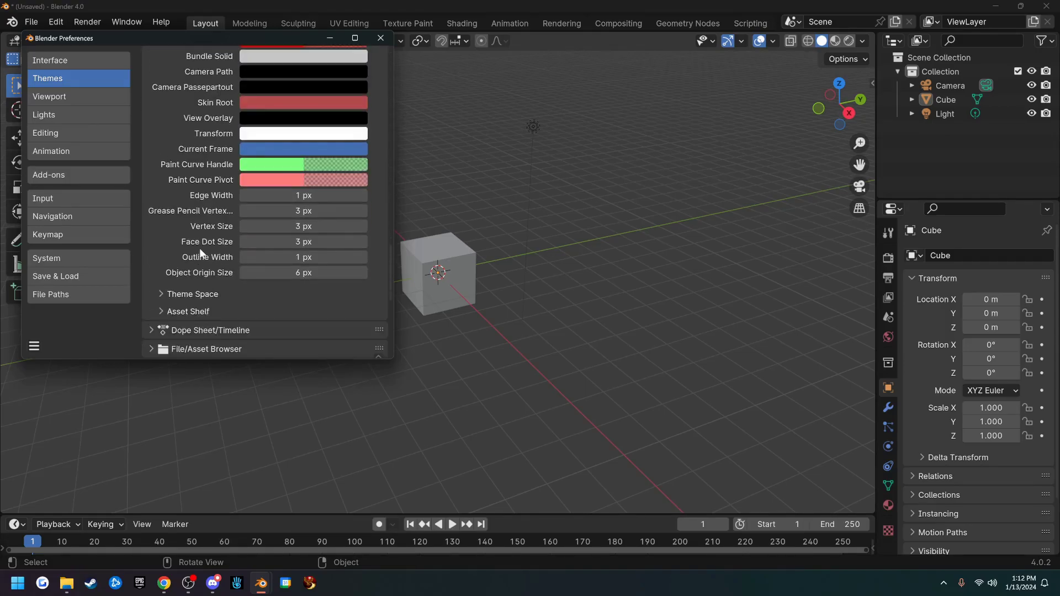
pyautogui.scroll(3, 198, 160)
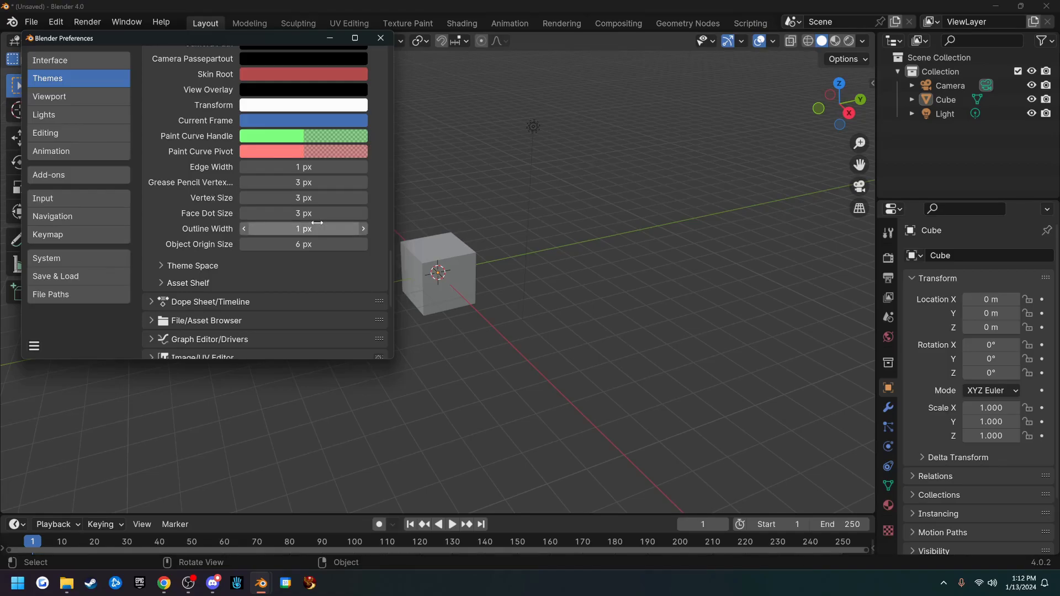
# - Put the cube into Edit Mode and move the Preferences window to the right side
pyautogui.click(554, 271)
pyautogui.press('Tab')
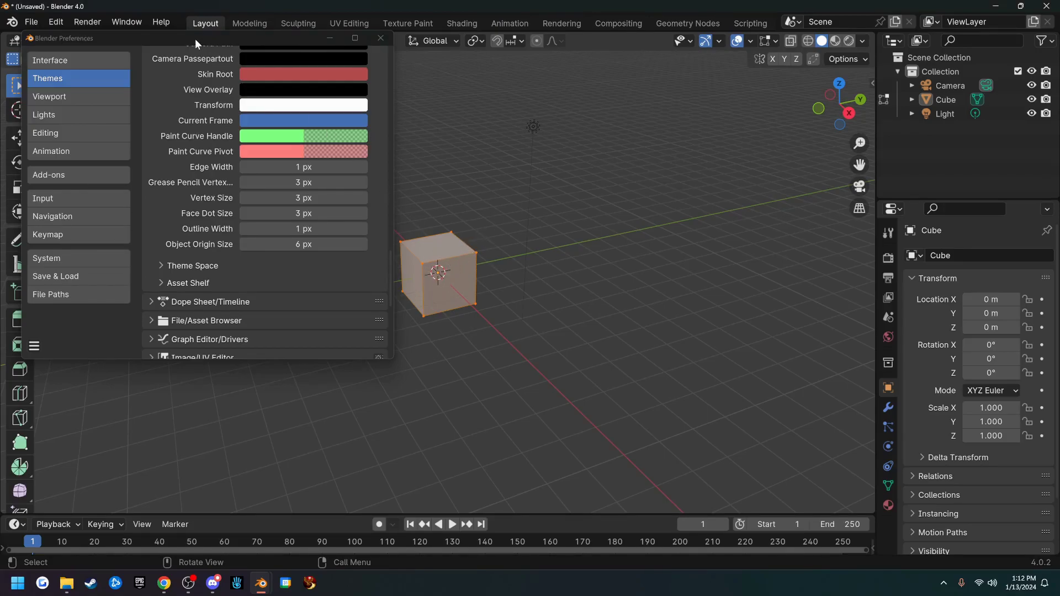
pyautogui.moveTo(198, 42); pyautogui.dragTo(802, 61)
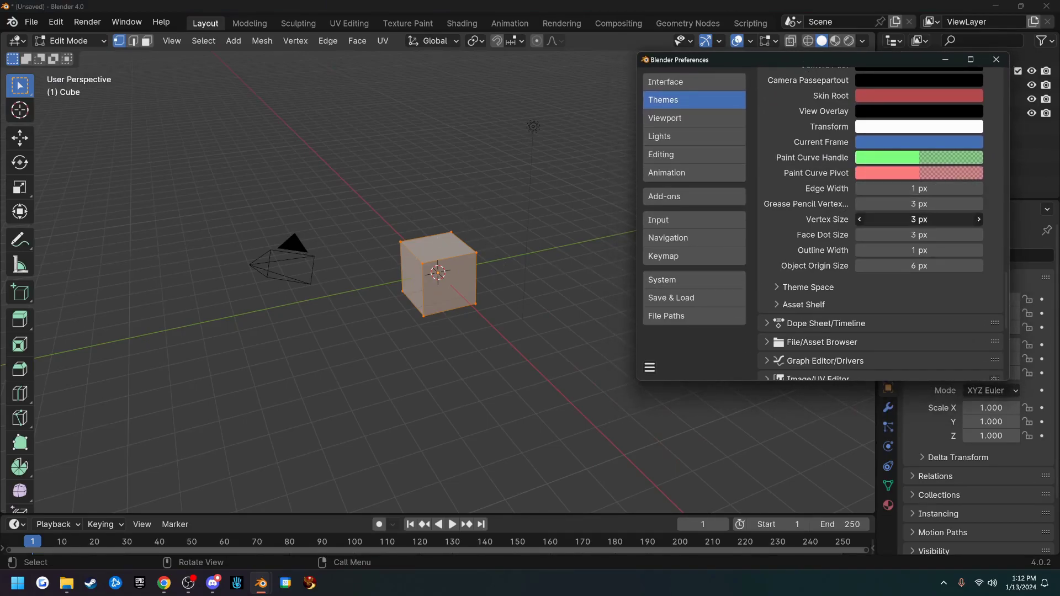
# - Set the 3D Viewport theme Vertex Size to 6 px and Edge Width to 2 px
pyautogui.moveTo(919, 219); pyautogui.dragTo(935, 219)
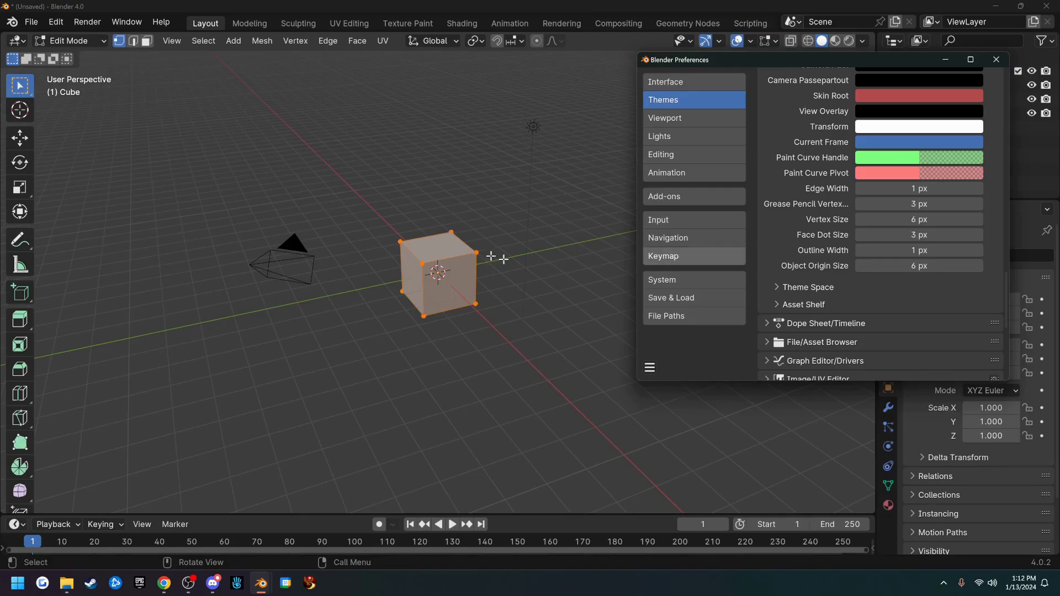
pyautogui.scroll(3, 421, 269)
pyautogui.scroll(2, 421, 269)
pyautogui.scroll(-2, 354, 232)
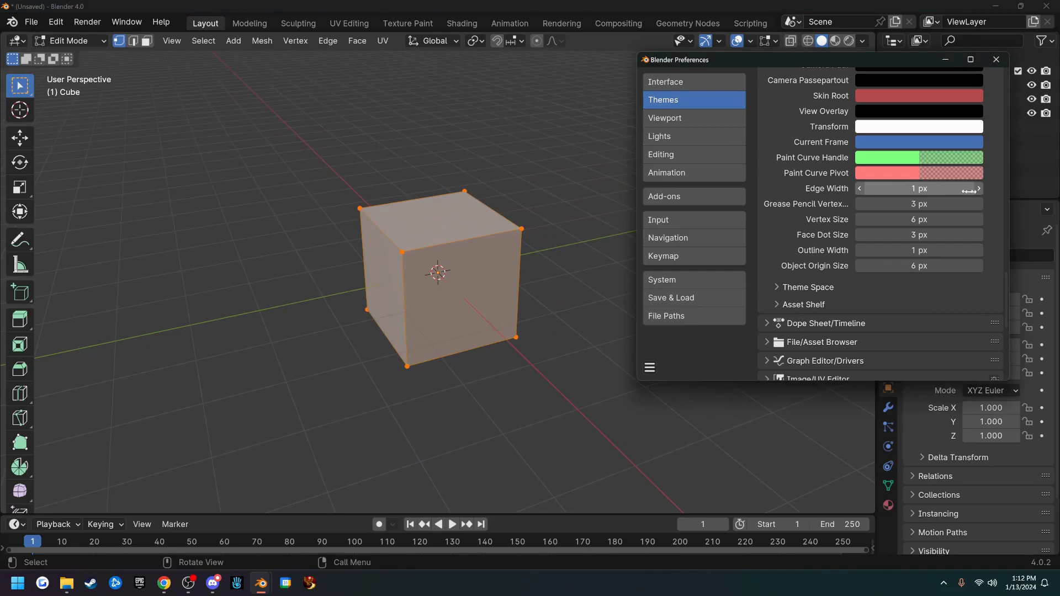
pyautogui.moveTo(911, 188); pyautogui.dragTo(928, 188)
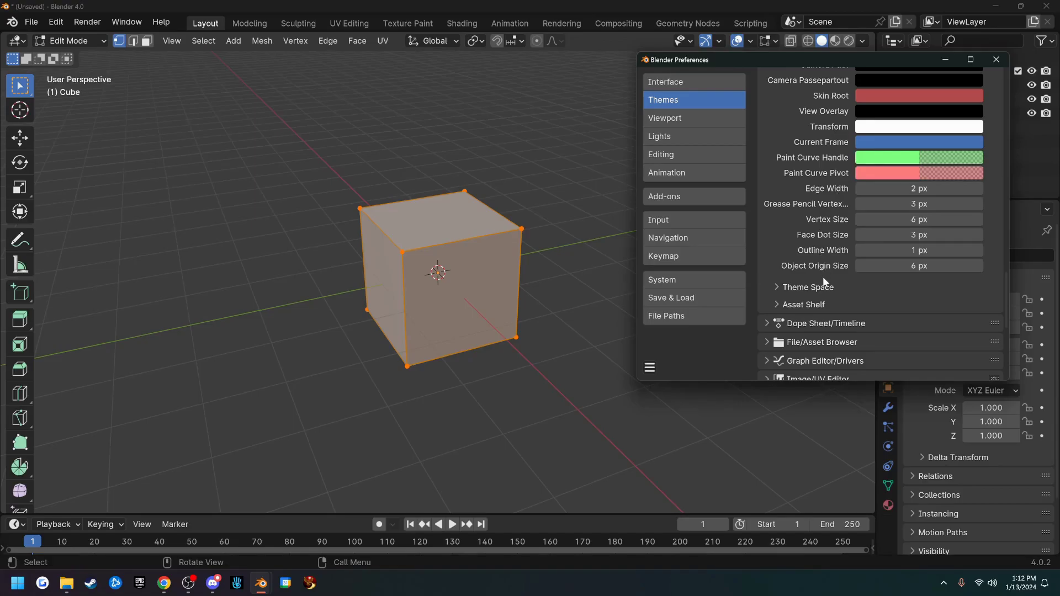
# - Make the Face Orientation Front theme colour mostly transparent with alpha 0.133
pyautogui.scroll(8, 806, 271)
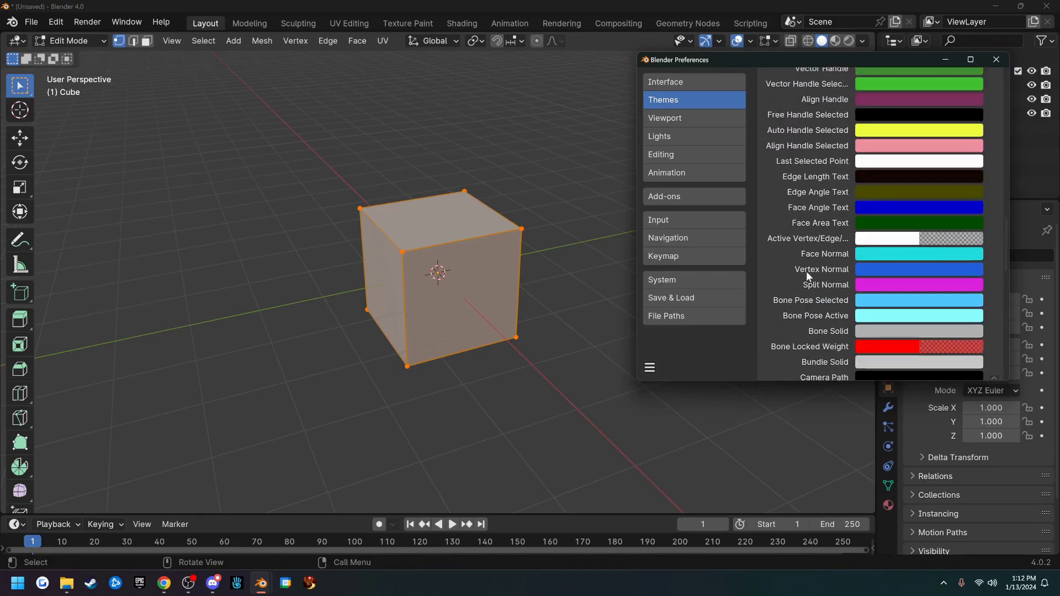
pyautogui.scroll(10, 806, 270)
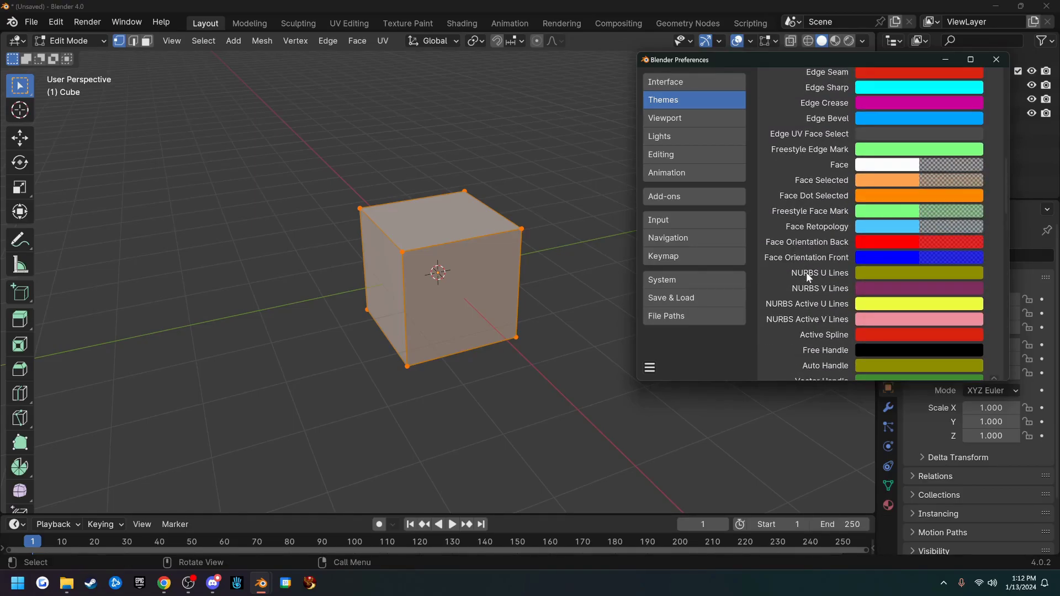
pyautogui.scroll(-2, 806, 273)
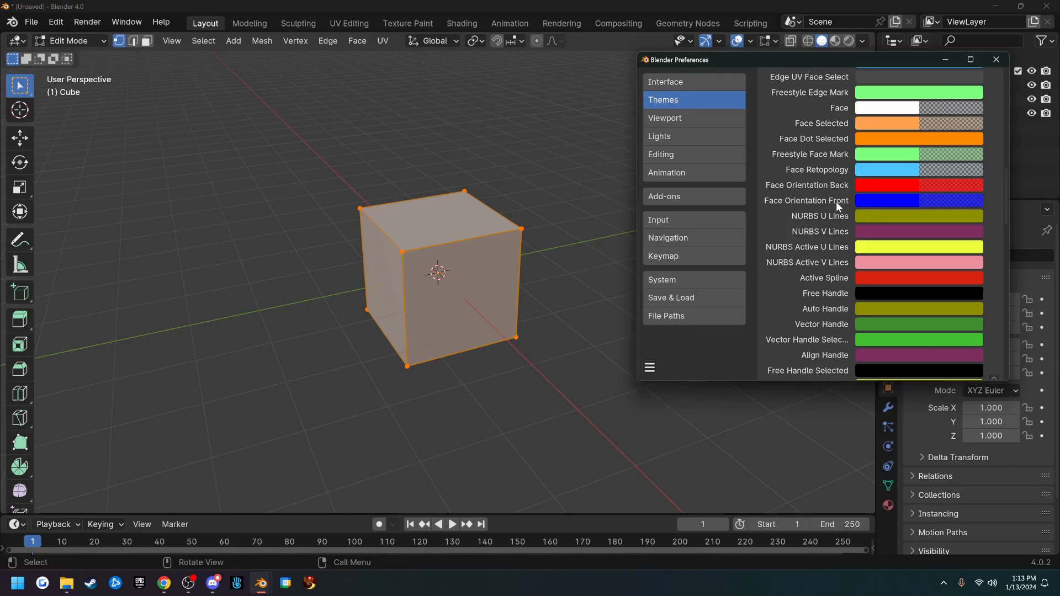
pyautogui.click(908, 199)
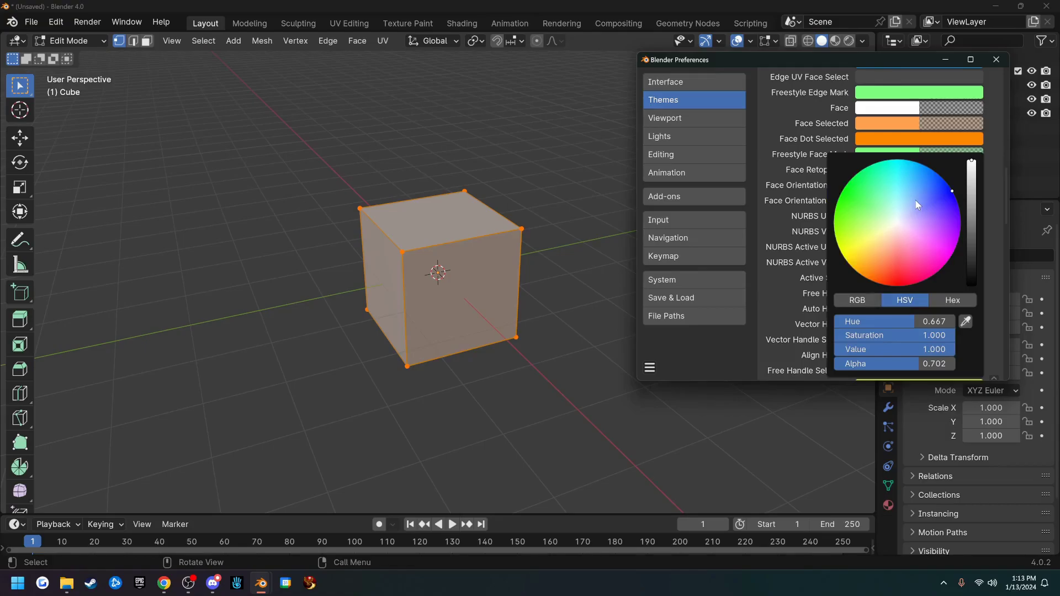
pyautogui.moveTo(916, 362); pyautogui.dragTo(835, 362)
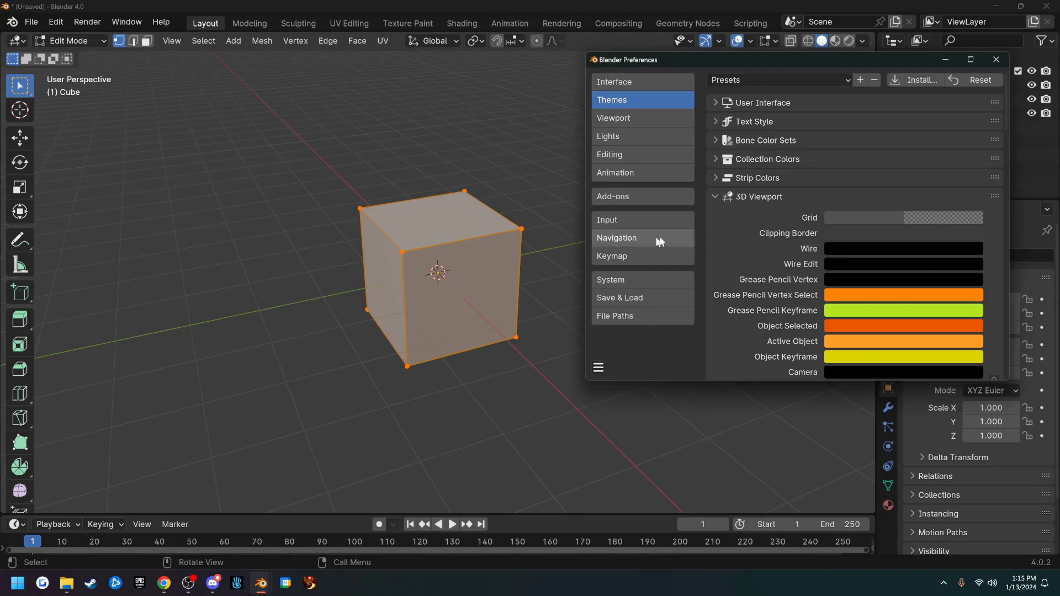
# - Enable Zoom to Mouse Position in Navigation preferences and test zooming in the viewport
pyautogui.click(632, 239)
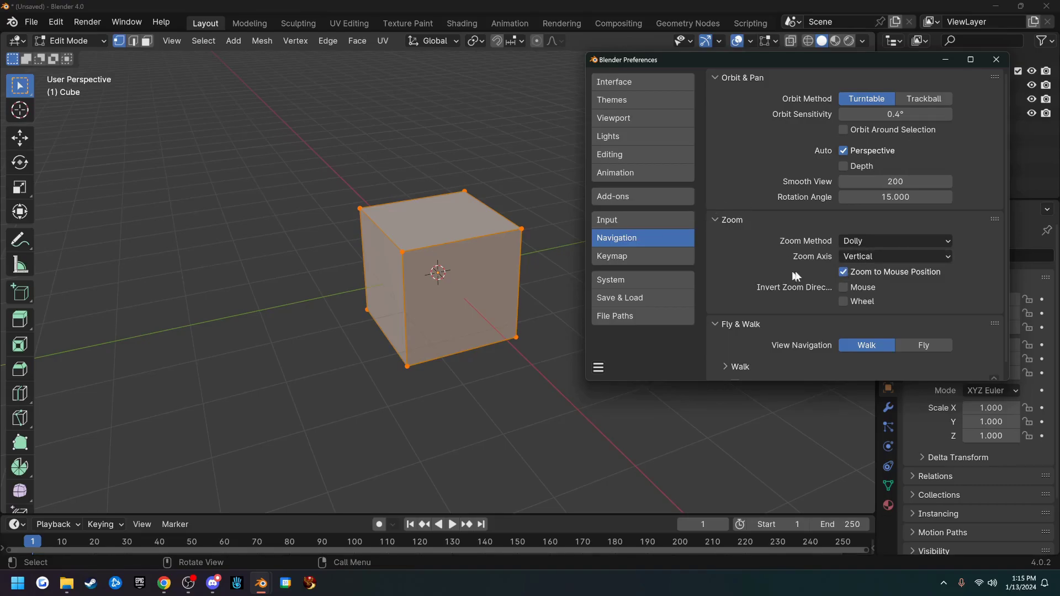
pyautogui.click(842, 273)
pyautogui.scroll(-3, 265, 173)
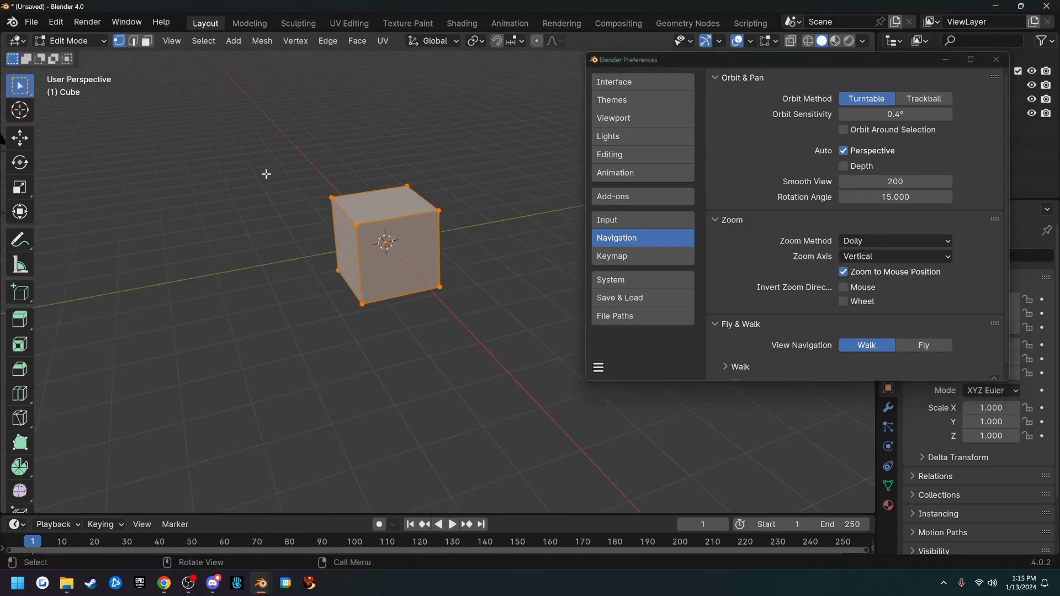
pyautogui.scroll(6, 267, 185)
pyautogui.scroll(-5, 266, 186)
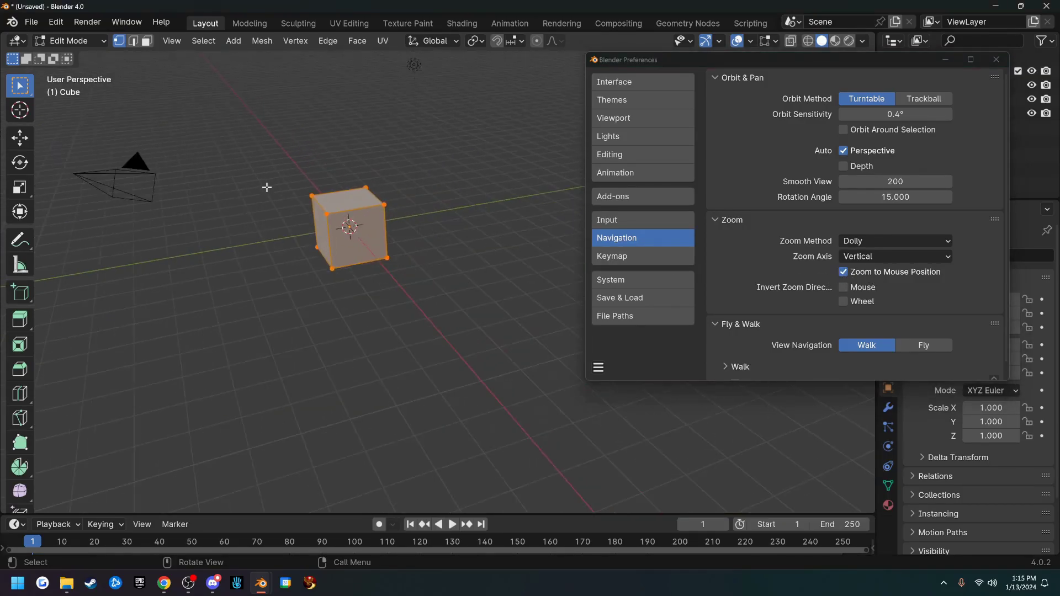
pyautogui.scroll(8, 381, 202)
pyautogui.scroll(-6, 381, 202)
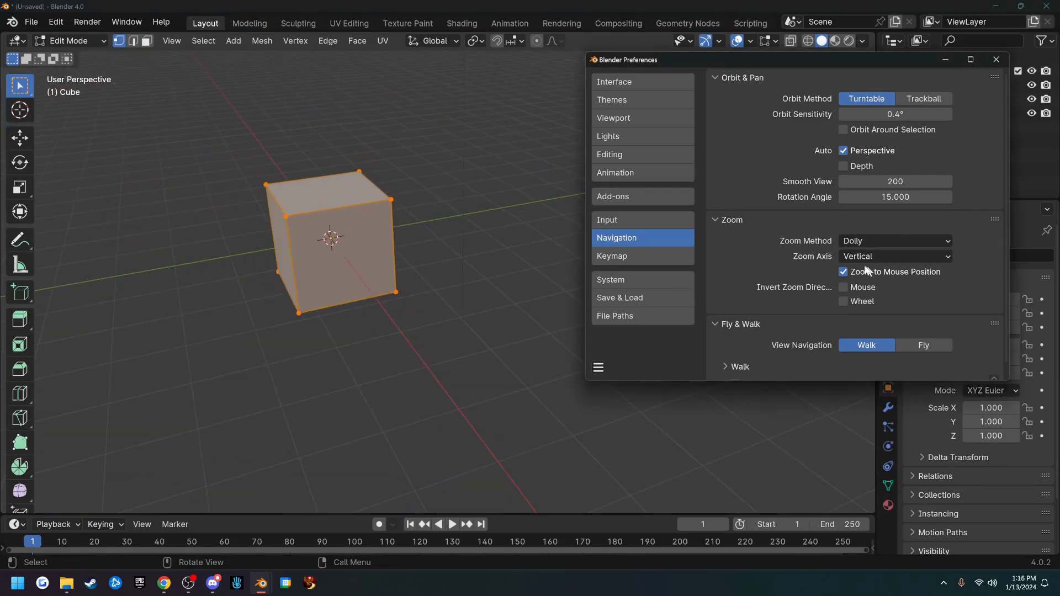
# - Review the Keymap preferences, with Spacebar Action on Search and Middle Mouse on Orbit
pyautogui.click(649, 254)
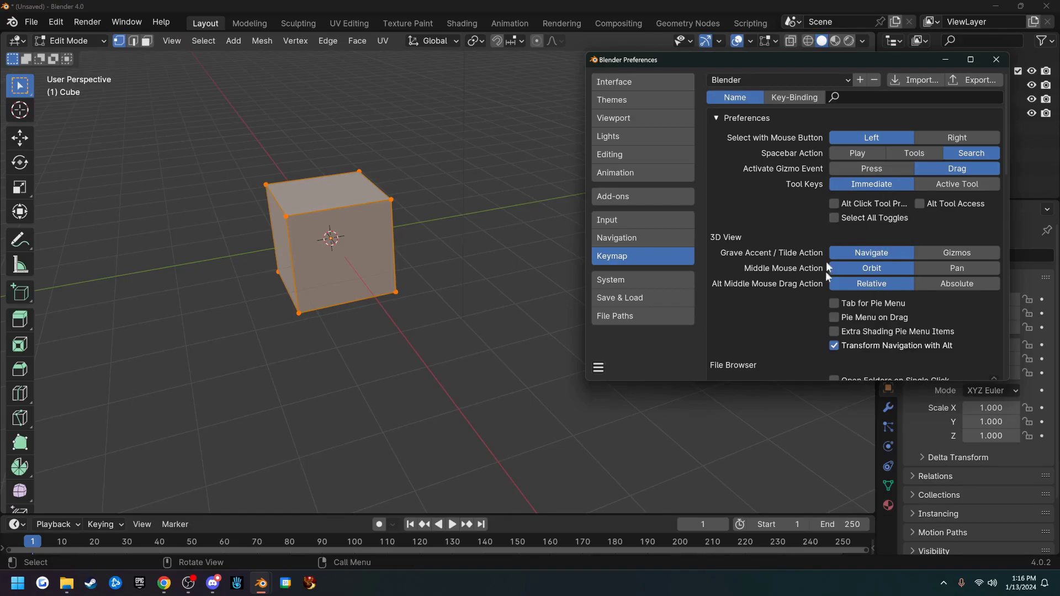
pyautogui.scroll(-4, 835, 289)
pyautogui.scroll(-3, 833, 289)
pyautogui.scroll(5, 827, 287)
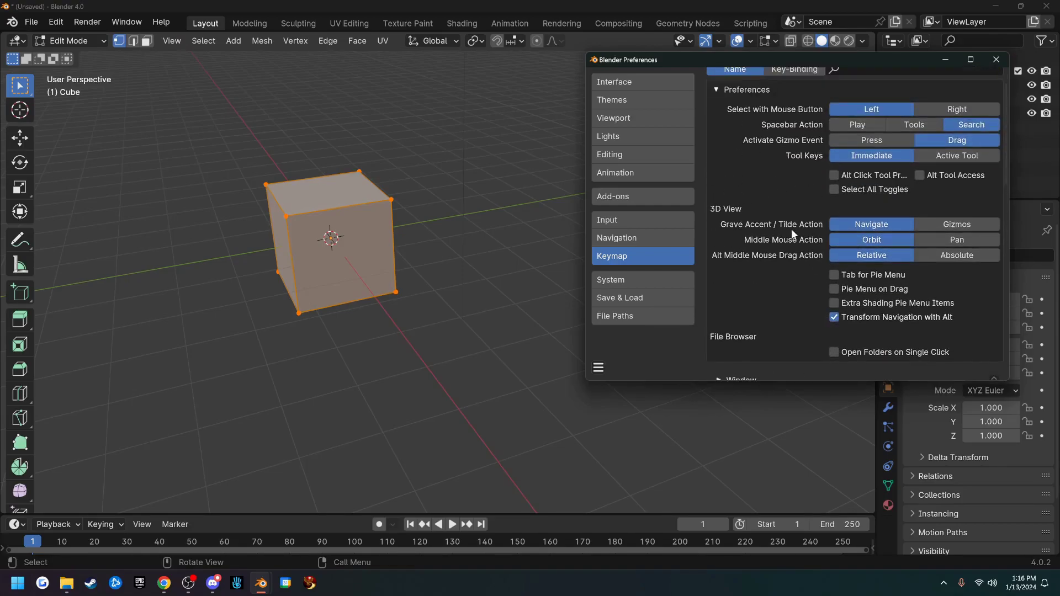
# - In System preferences, change Undo Steps from 32 to 100
pyautogui.click(651, 279)
pyautogui.scroll(2, 765, 273)
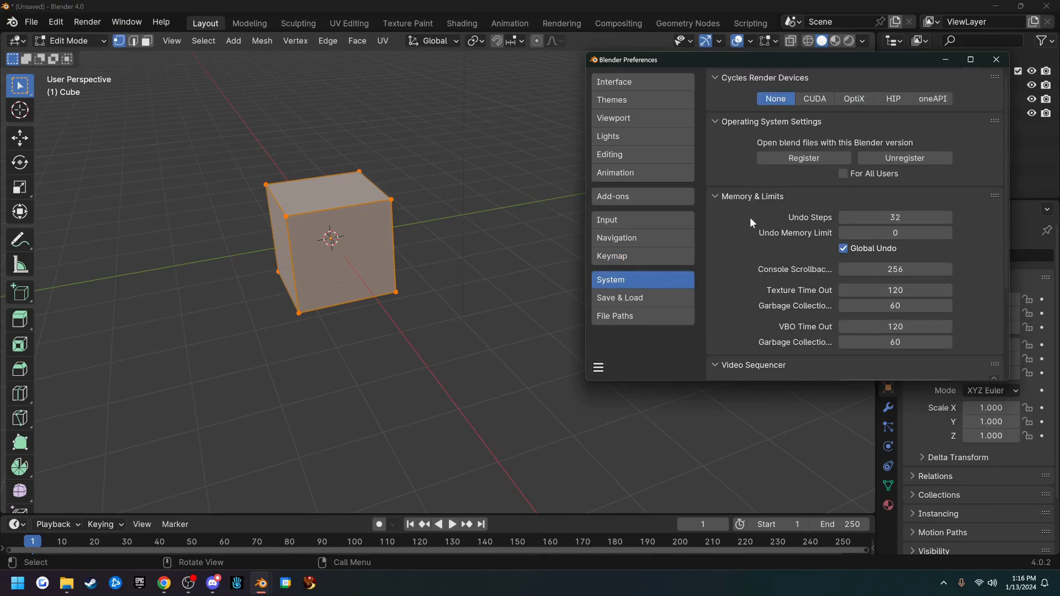
pyautogui.click(889, 221)
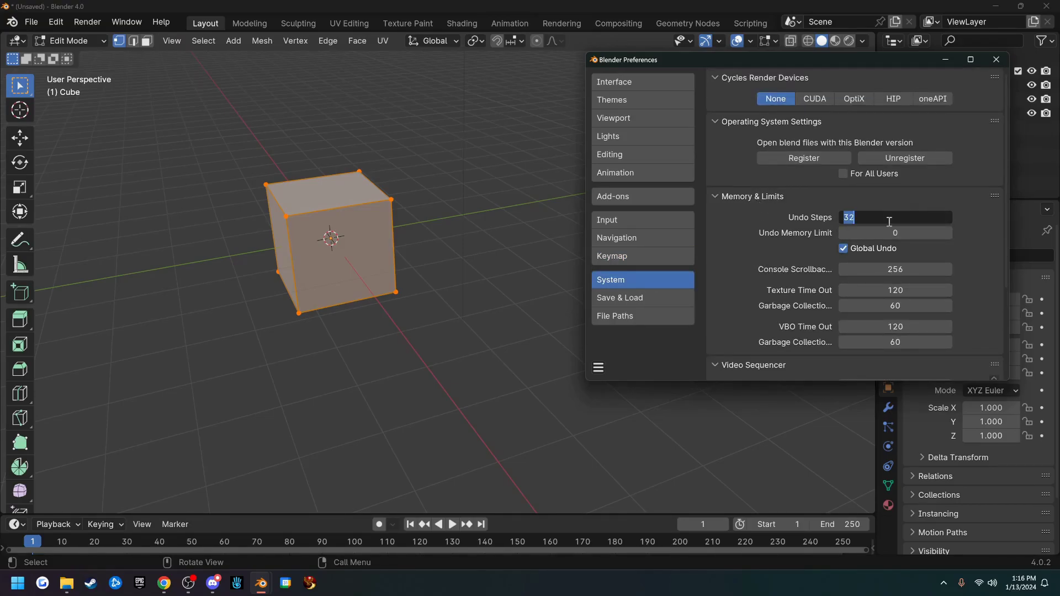
pyautogui.write('100')
pyautogui.press('Return')
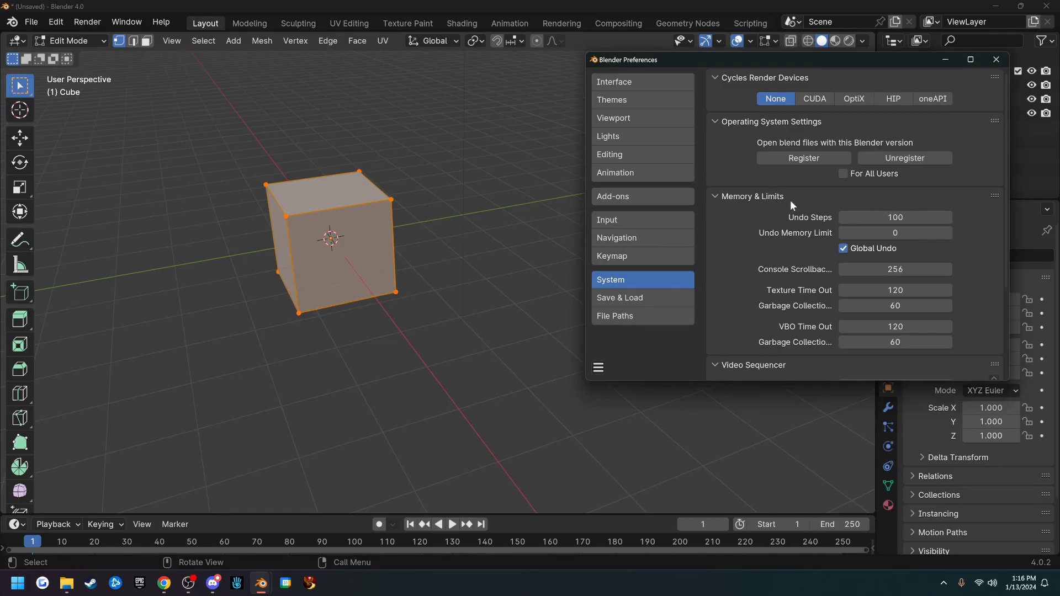
pyautogui.scroll(-3, 751, 250)
pyautogui.scroll(3, 750, 251)
# - Try the None, CUDA, HIP and oneAPI Cycles render devices, finishing on OptiX for the RTX 3070 Ti
pyautogui.click(816, 100)
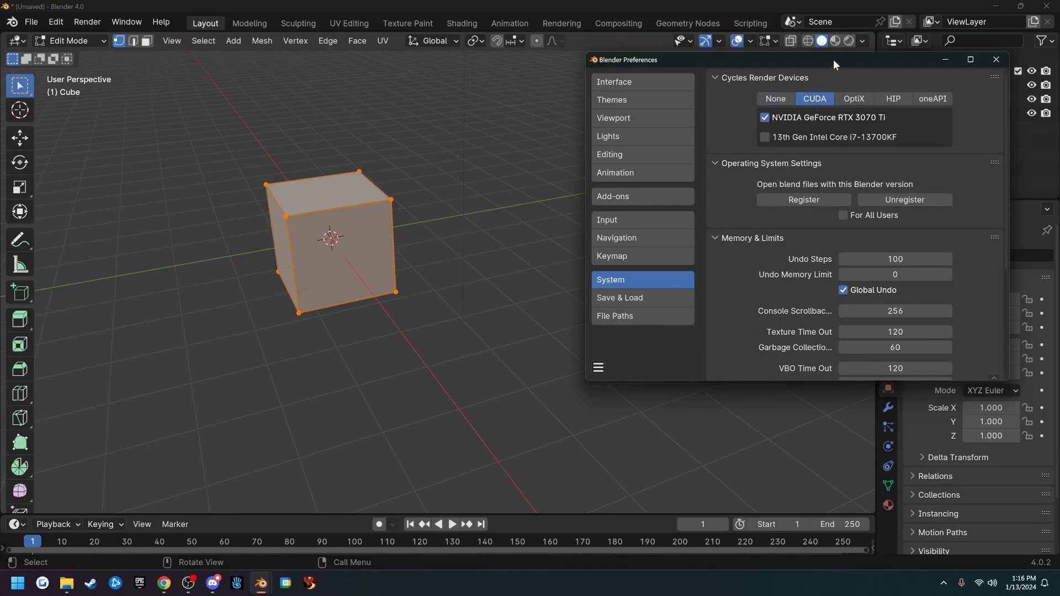
pyautogui.moveTo(833, 63); pyautogui.dragTo(723, 63)
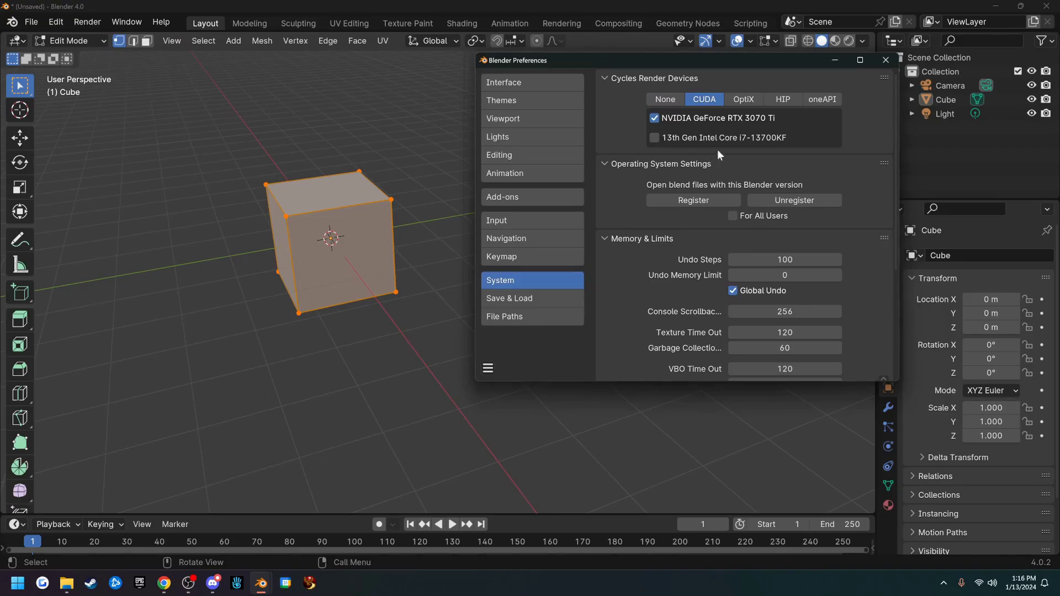
pyautogui.click(745, 99)
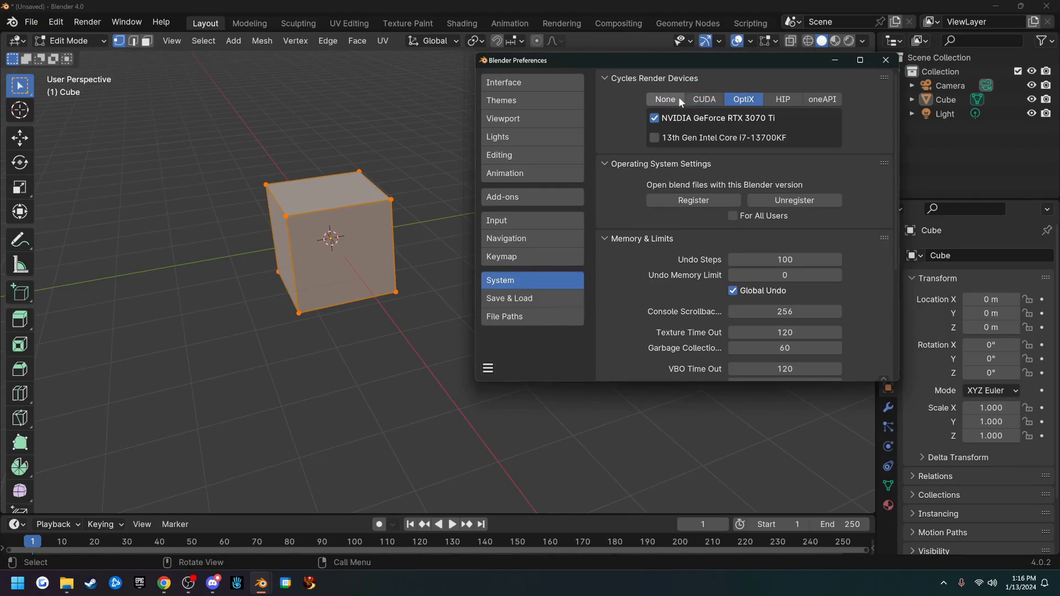
pyautogui.click(665, 99)
pyautogui.click(703, 99)
pyautogui.click(743, 99)
pyautogui.click(782, 100)
pyautogui.click(821, 99)
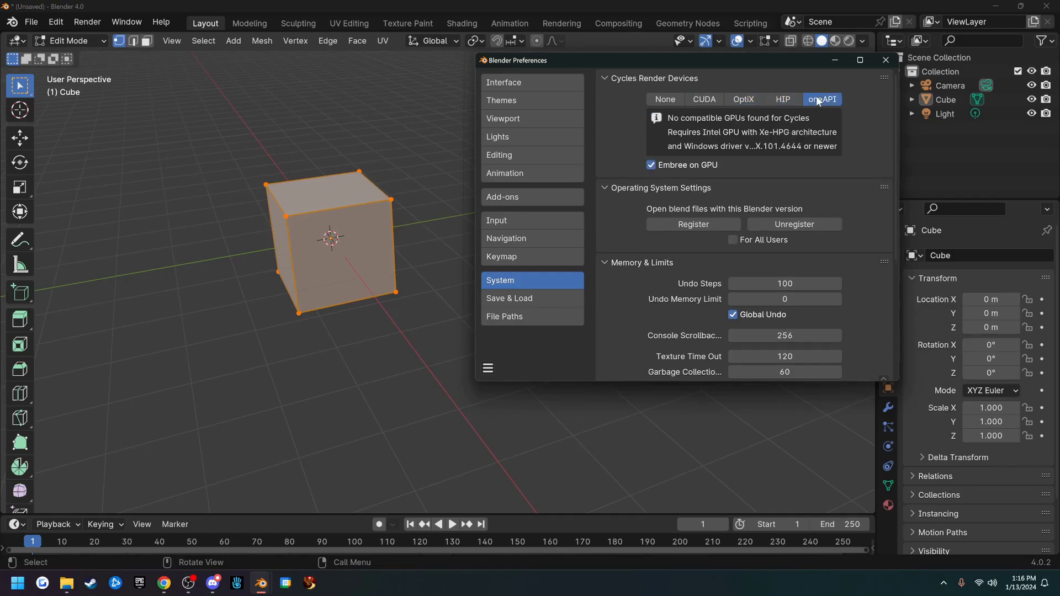
pyautogui.click(745, 99)
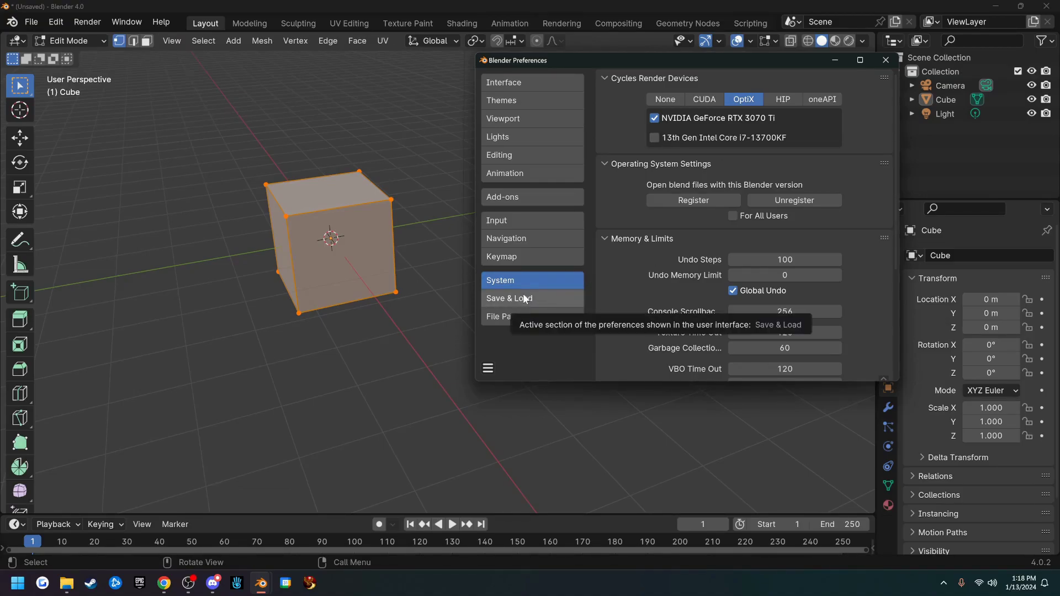
# - In Save & Load preferences, lower Save Versions from 1 to 0
pyautogui.click(525, 298)
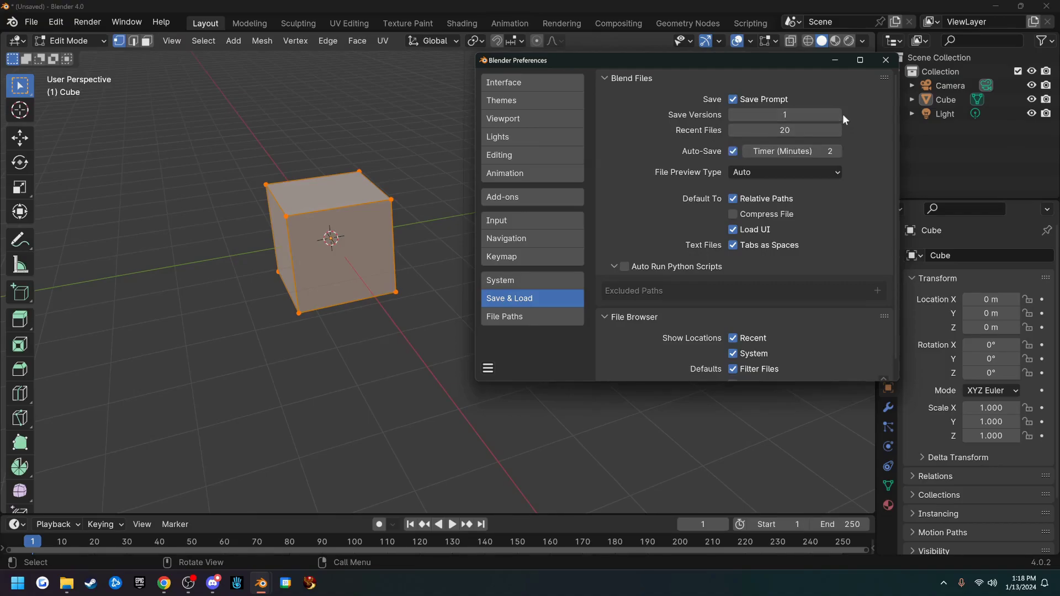
pyautogui.click(731, 114)
pyautogui.click(33, 22)
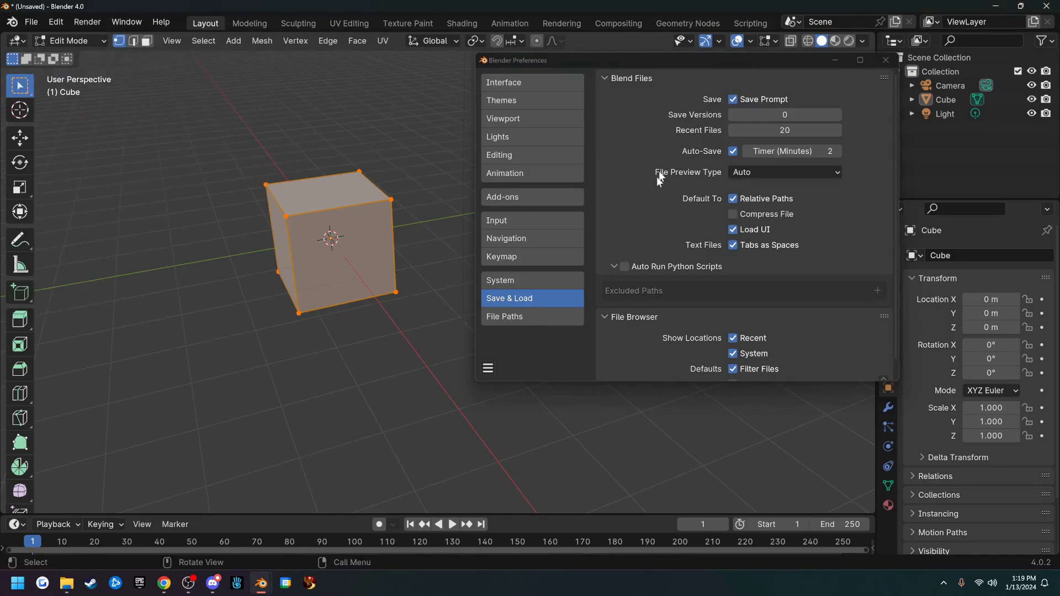
pyautogui.click(651, 220)
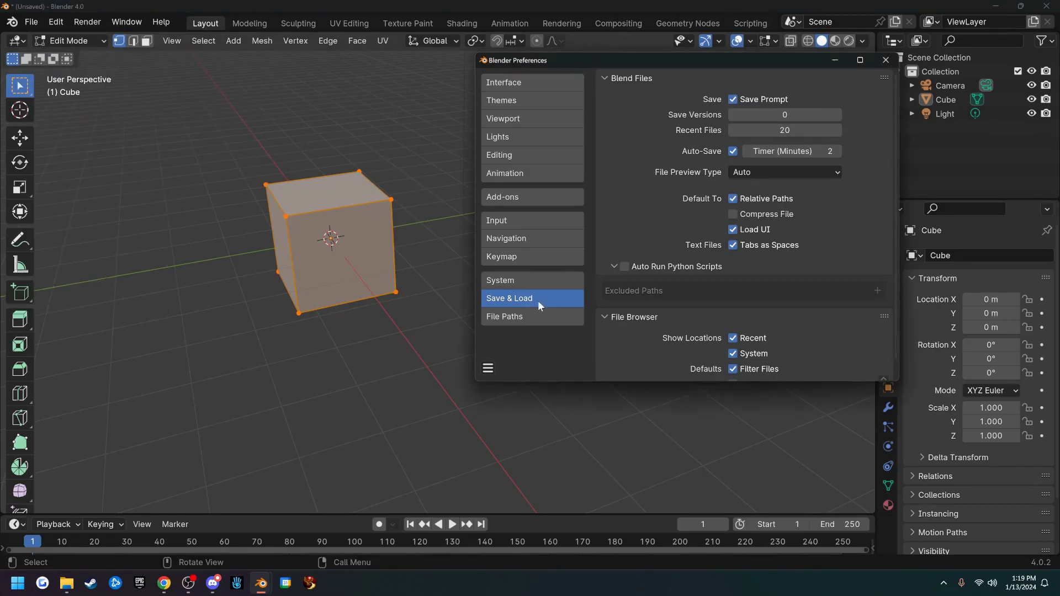
pyautogui.click(523, 316)
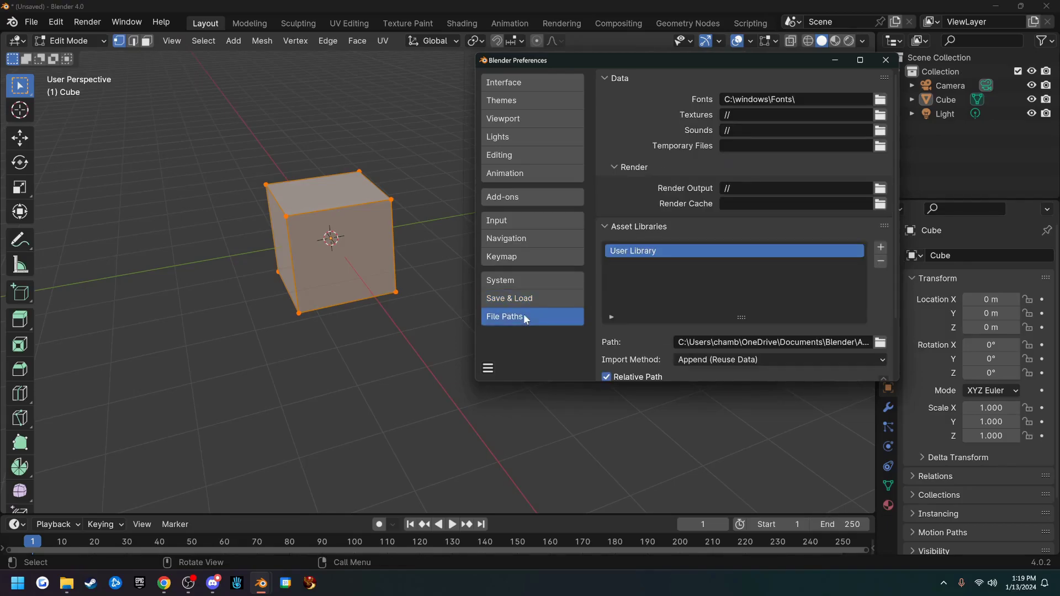
pyautogui.click(554, 294)
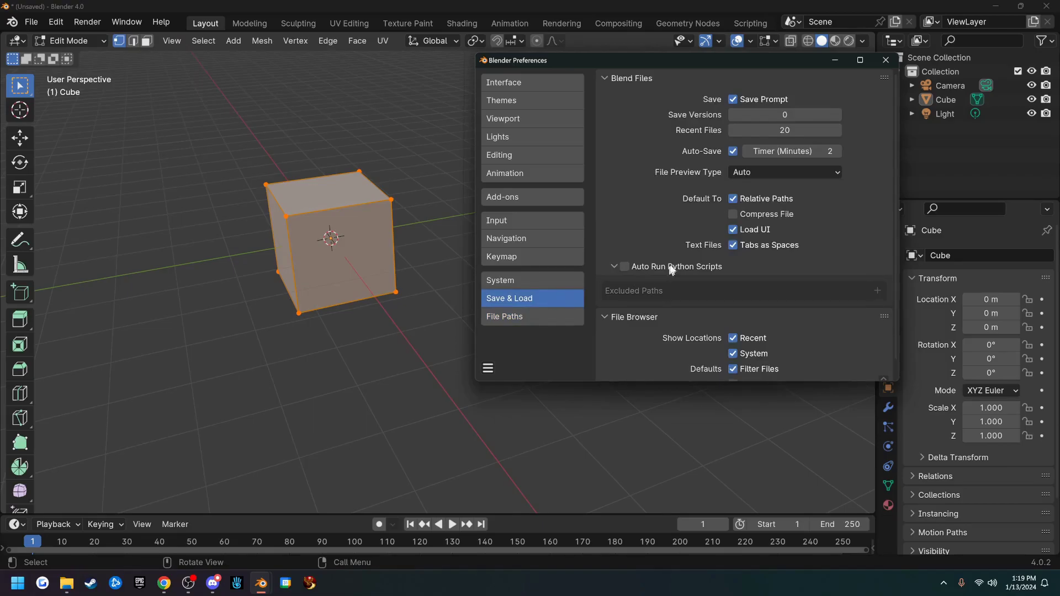
pyautogui.scroll(-1, 678, 237)
pyautogui.scroll(1, 677, 237)
pyautogui.scroll(-1, 667, 246)
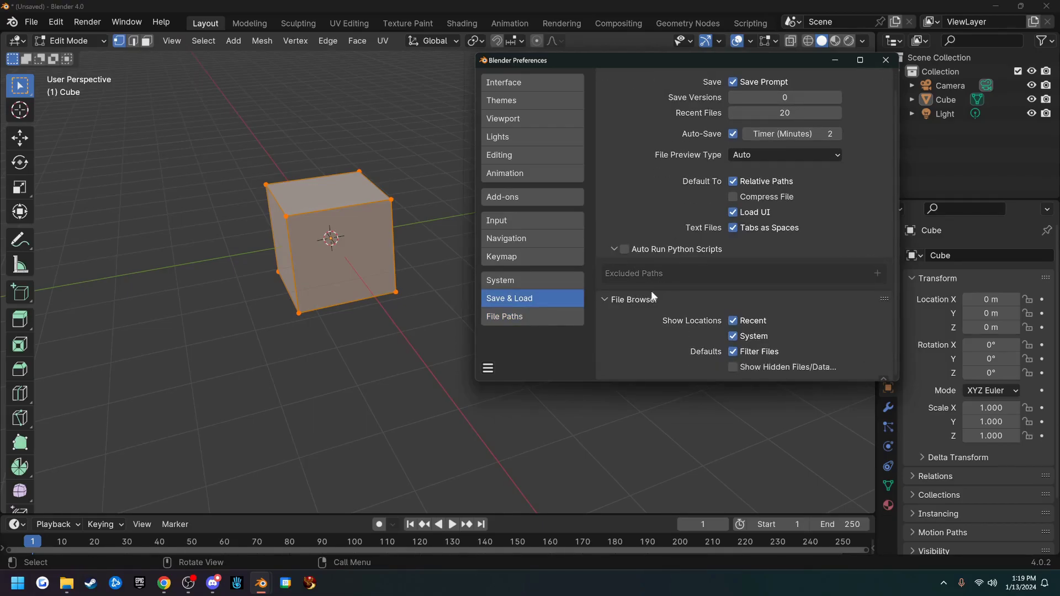
pyautogui.click(486, 368)
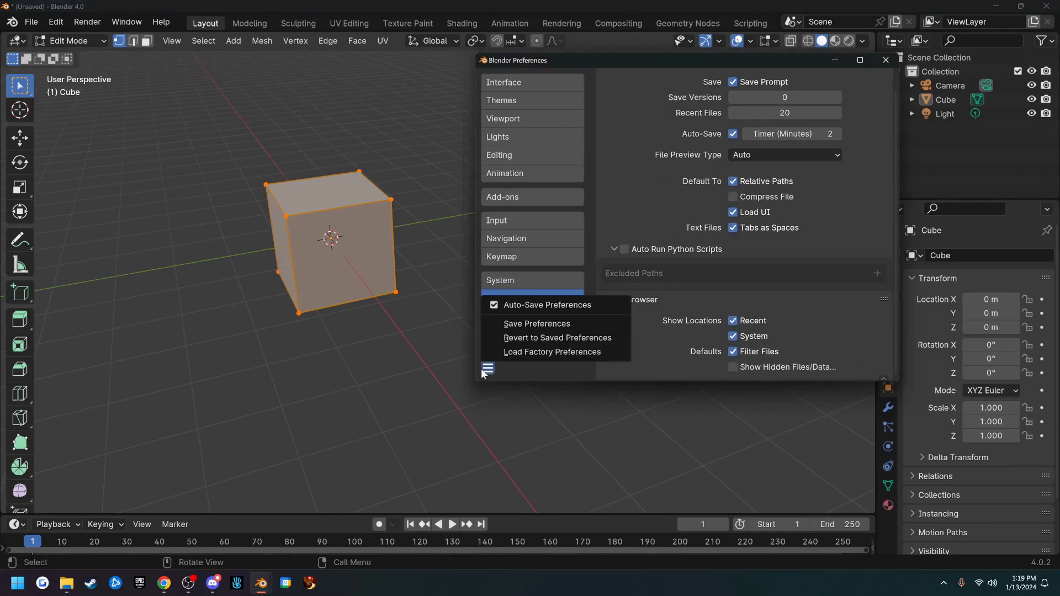
pyautogui.click(499, 305)
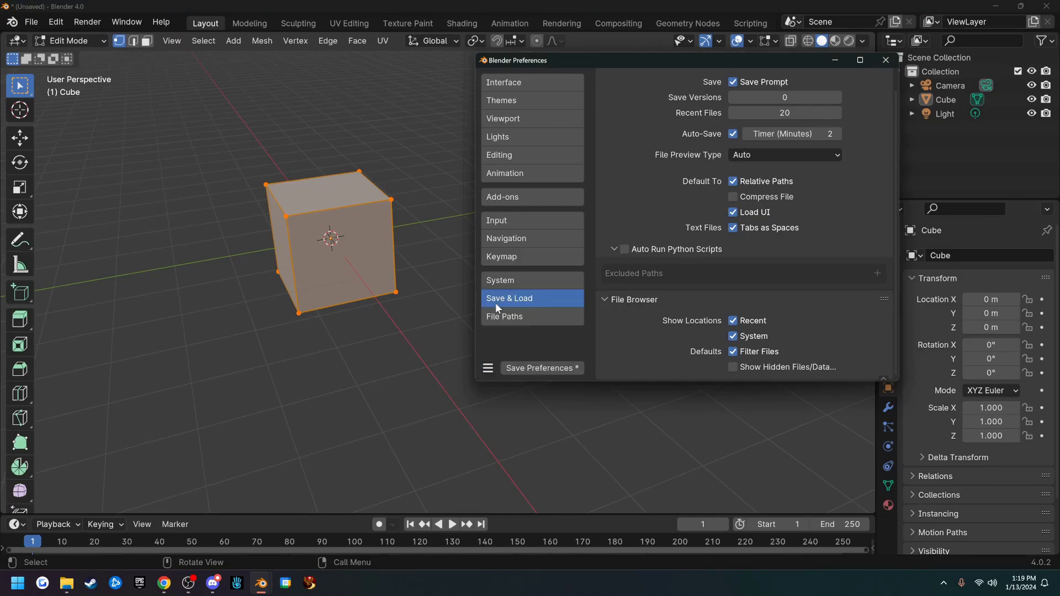
pyautogui.click(512, 317)
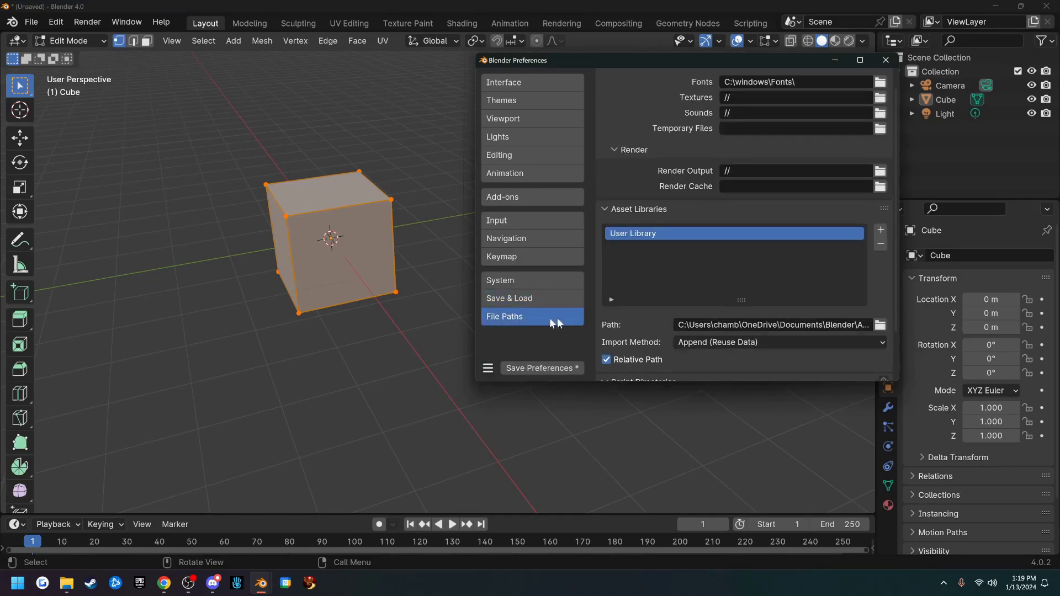
pyautogui.click(511, 298)
pyautogui.click(487, 367)
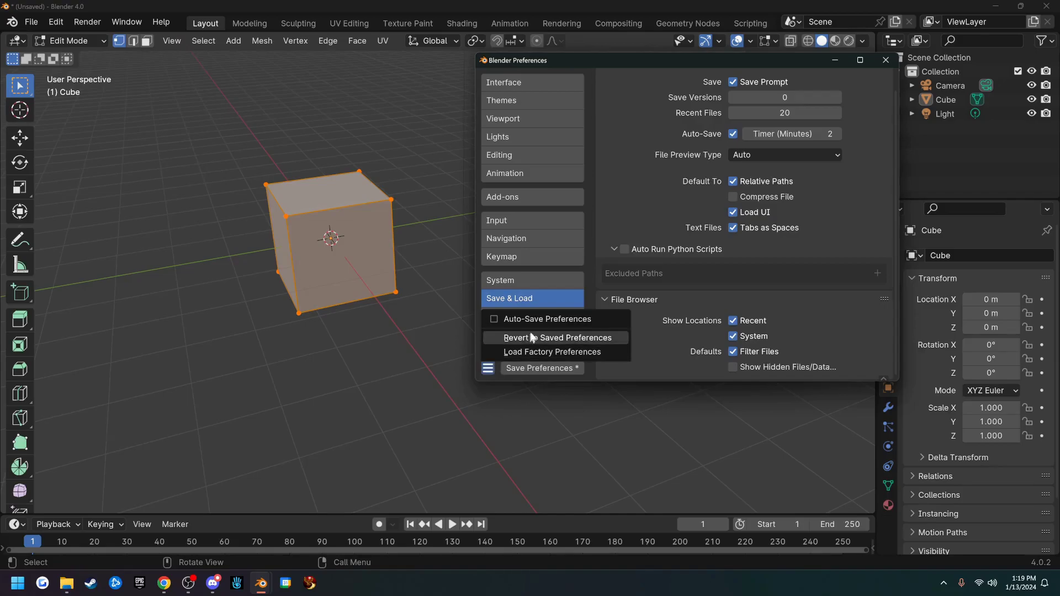
pyautogui.click(542, 319)
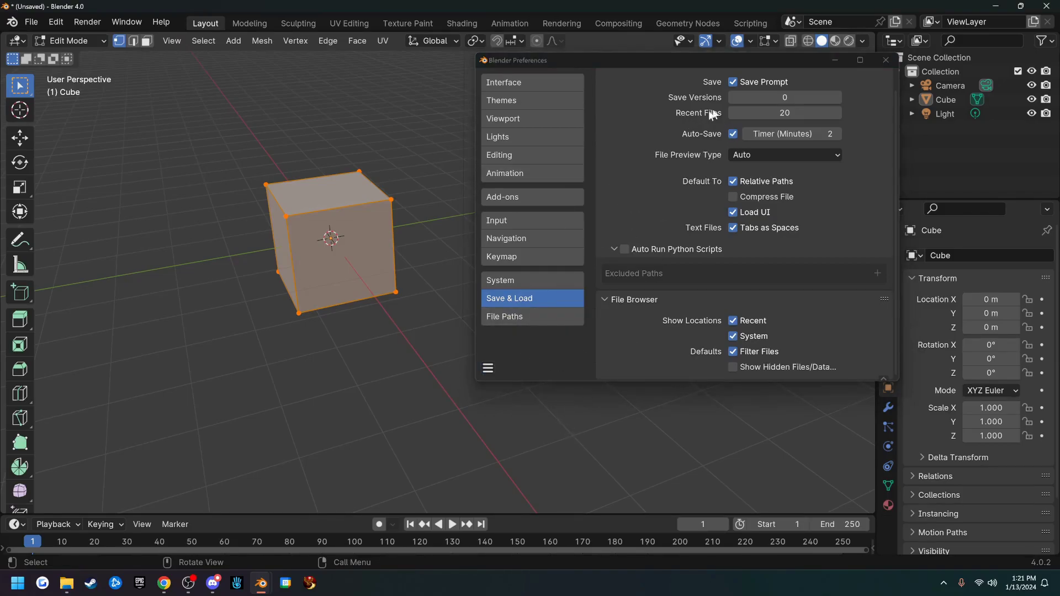
# - Close the Blender Preferences window to return to the Layout workspace
pyautogui.click(885, 60)
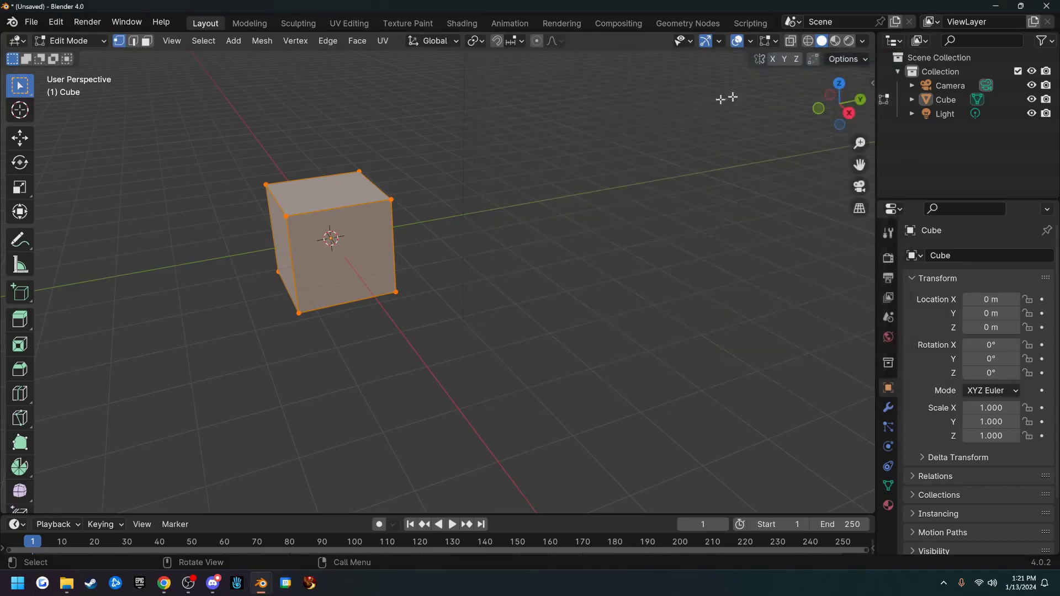